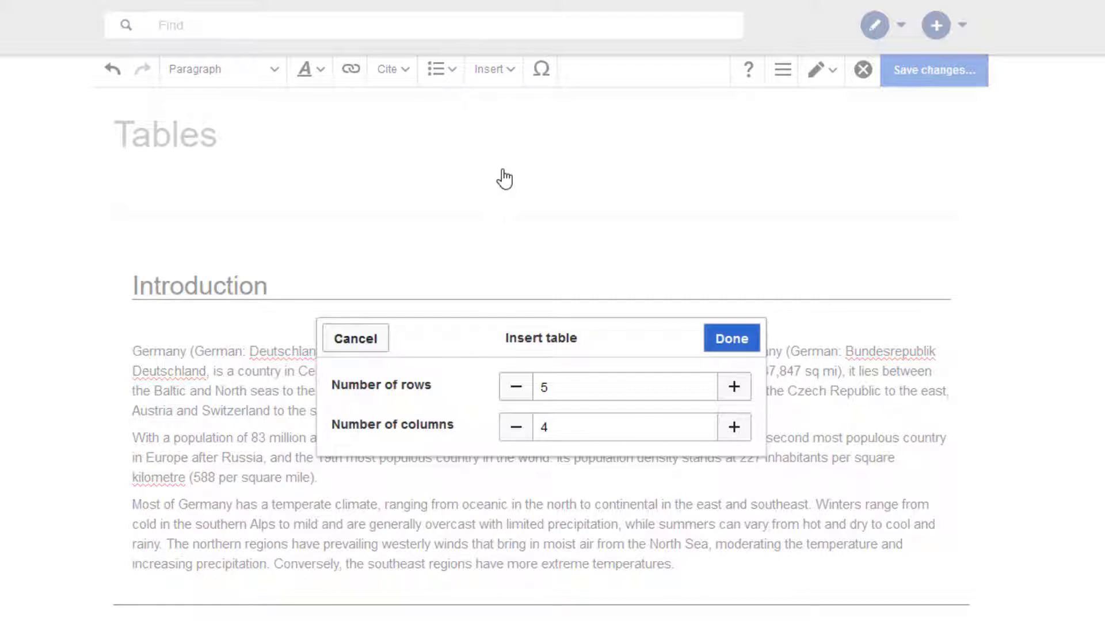
- Insert a 5-row, 4-column table and enter Capital and Berlin in the second row's first two cells
{"action": "left_click", "coordinate": [727, 343]}
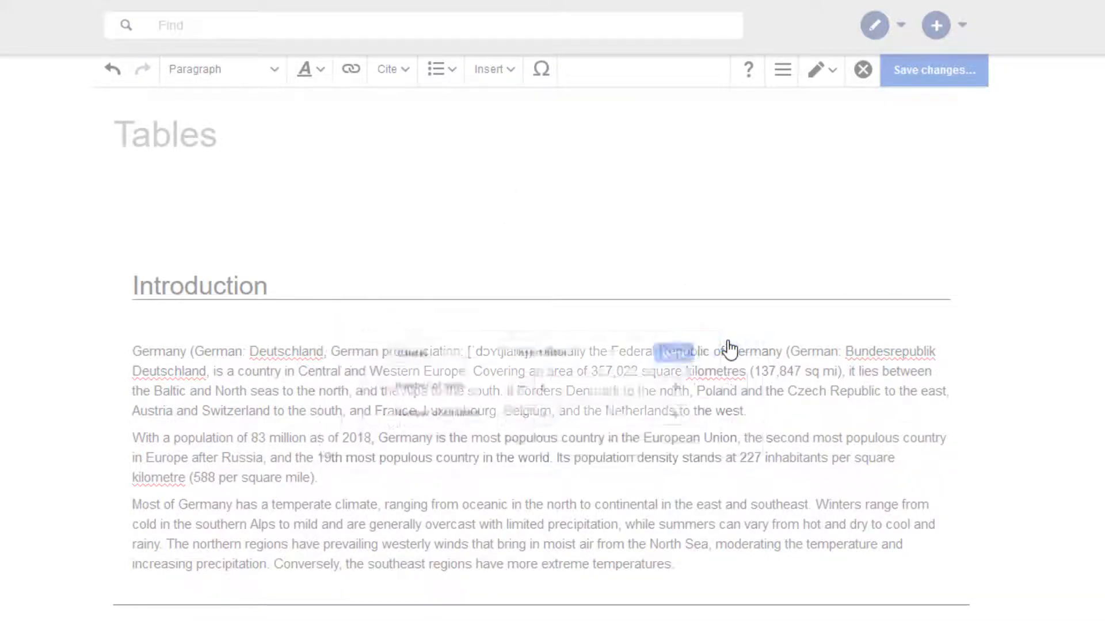
{"action": "left_click", "coordinate": [136, 424]}
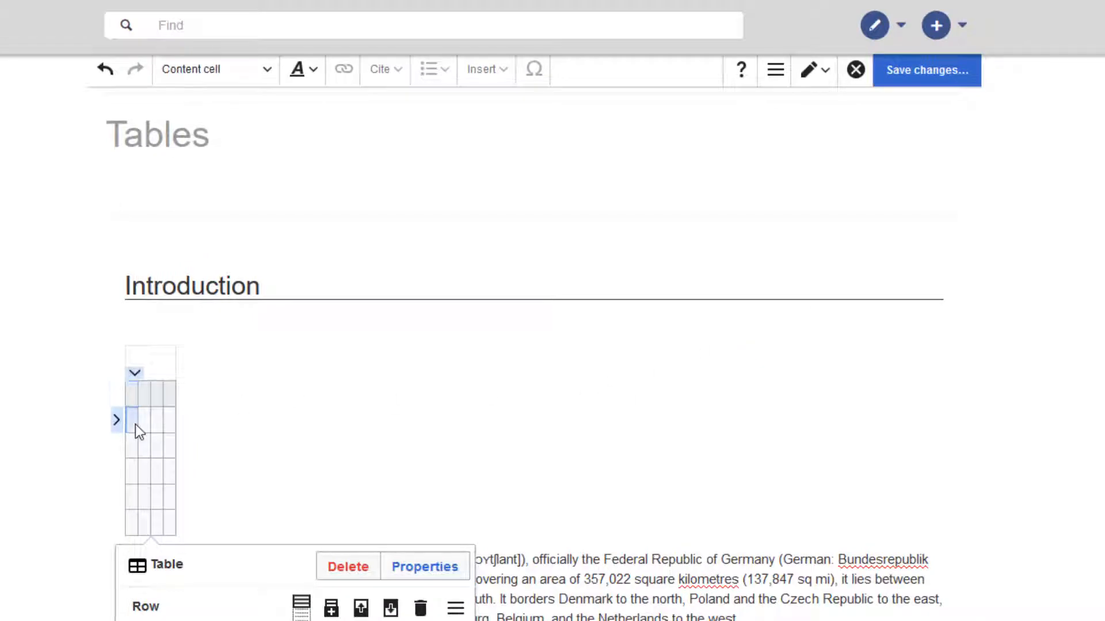
{"action": "left_click", "coordinate": [136, 425]}
{"action": "type", "text": "Capital"}
{"action": "key", "text": "Tab"}
{"action": "type", "text": "Berlin"}
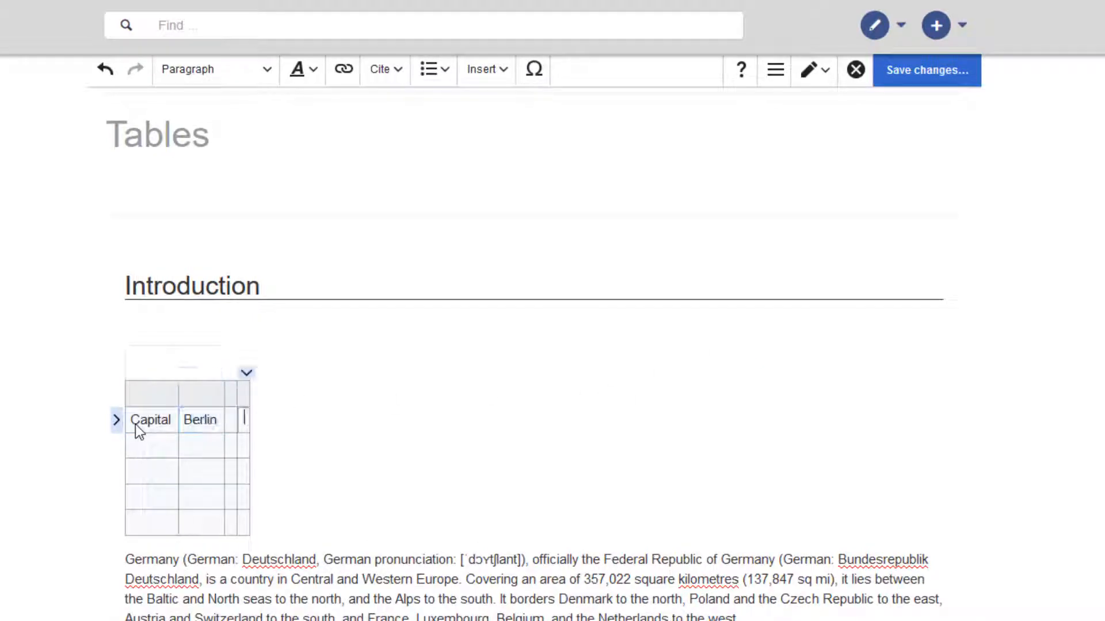
- Fill the next row with Population and 83 Mio
{"action": "key", "text": "Tab"}
{"action": "key", "text": "Tab"}
{"action": "key", "text": "Tab"}
{"action": "type", "text": "Population"}
{"action": "key", "text": "Tab"}
{"action": "type", "text": "83 Mio."}
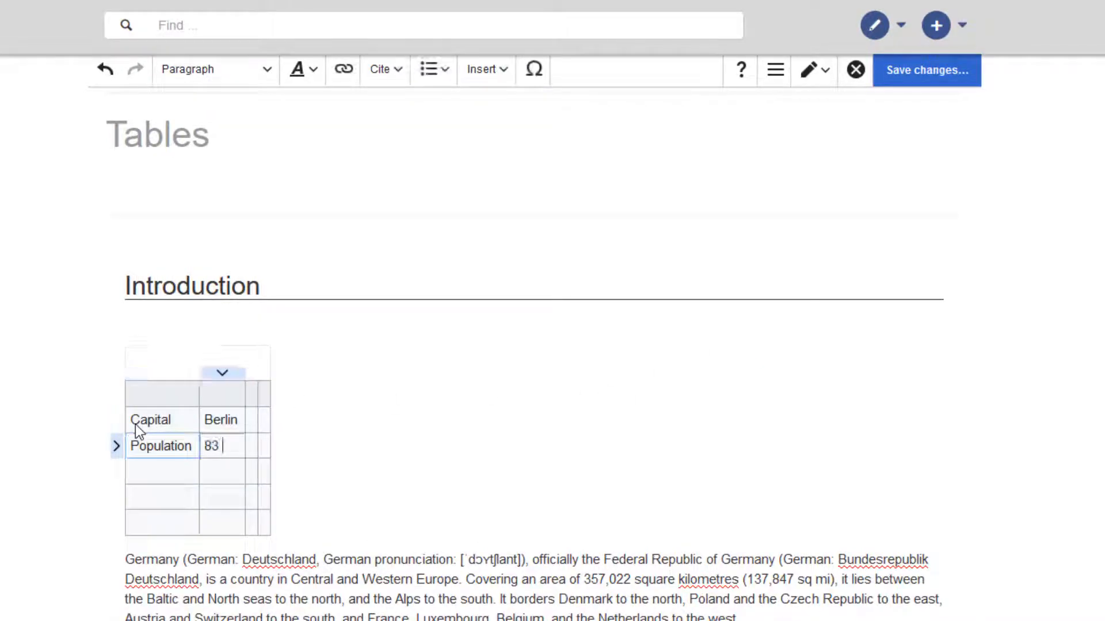
- Fill the next row with Area and 137,847 mi2
{"action": "key", "text": "Tab"}
{"action": "key", "text": "Tab"}
{"action": "key", "text": "Tab"}
{"action": "type", "text": "Area"}
{"action": "key", "text": "Tab"}
{"action": "type", "text": "137,"}
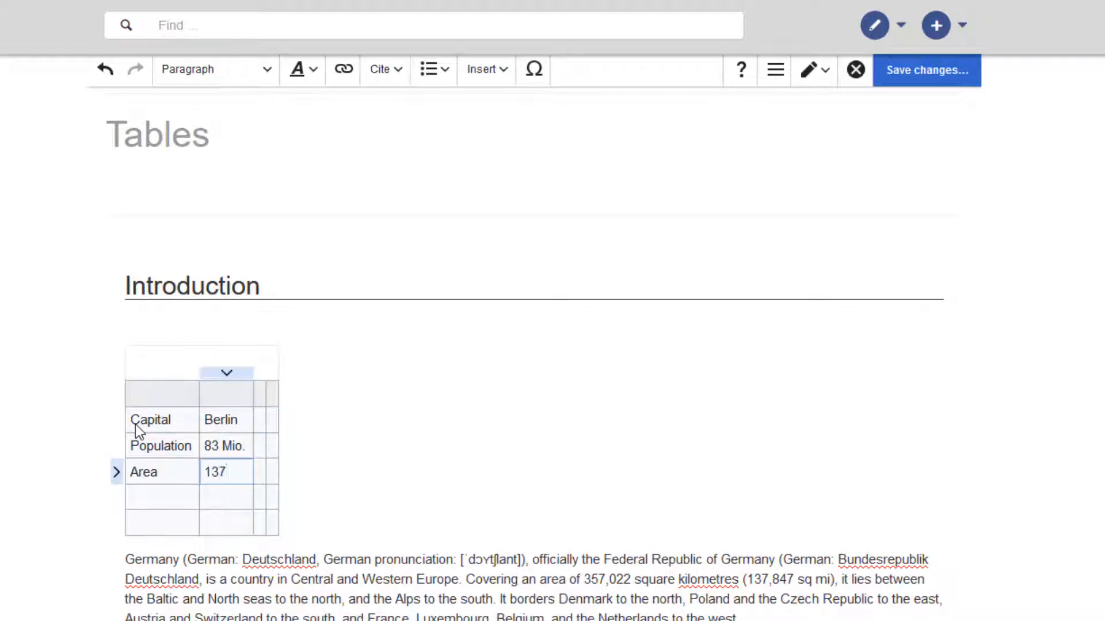
{"action": "type", "text": "847 mi2"}
- Fill the next row with Language and German
{"action": "key", "text": "Tab"}
{"action": "key", "text": "Tab"}
{"action": "key", "text": "Tab"}
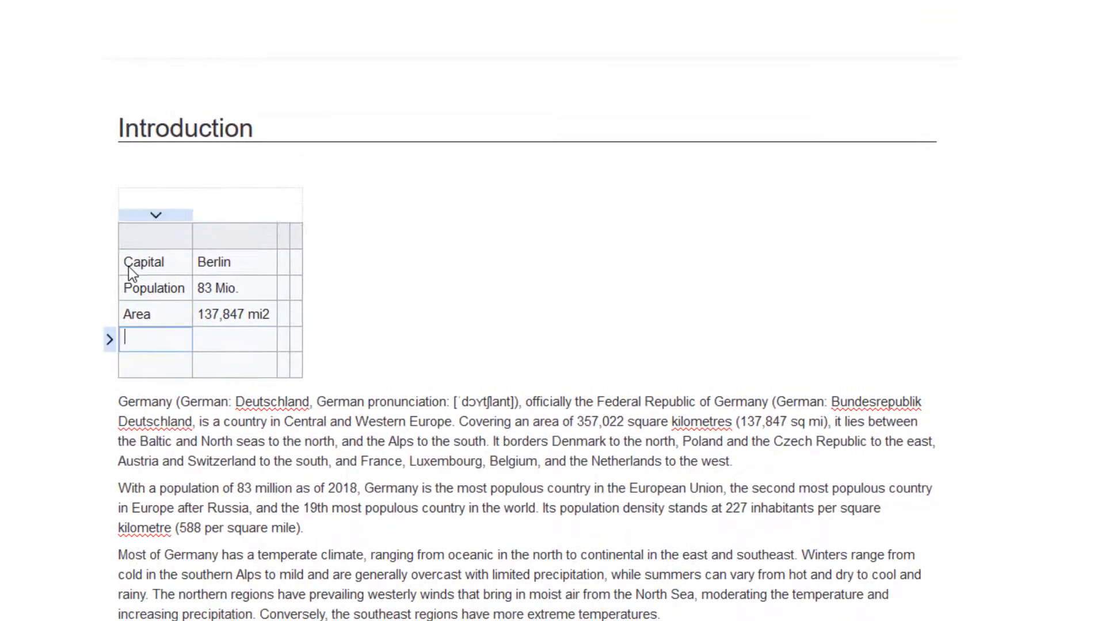
{"action": "type", "text": "Language"}
{"action": "key", "text": "Tab"}
{"action": "type", "text": "German"}
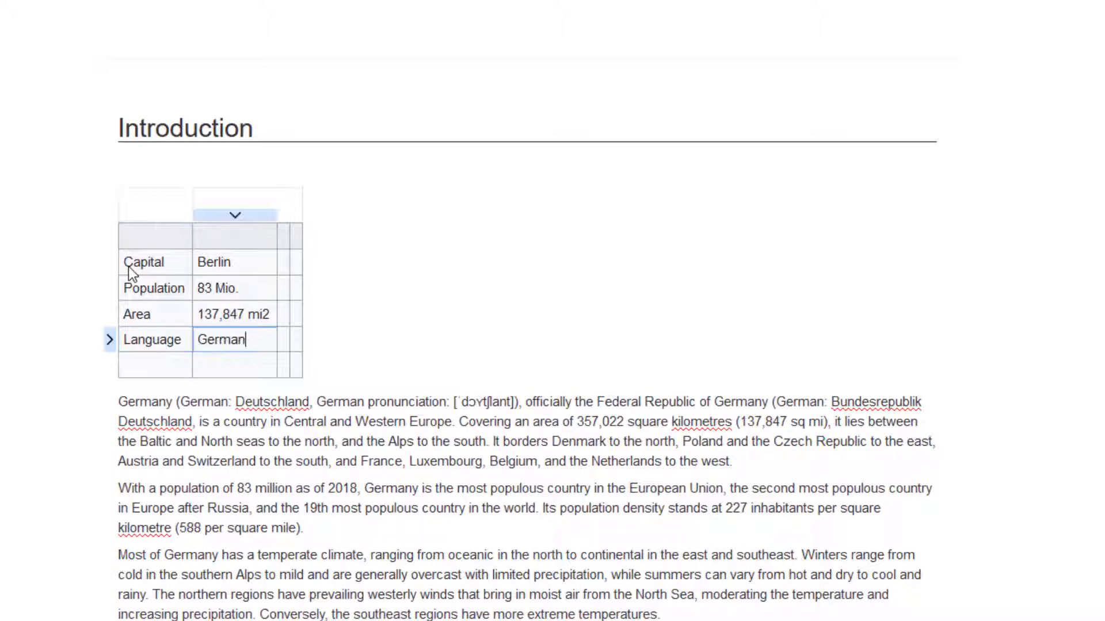
- Delete the empty last row and the two empty columns on the table's right side
{"action": "left_click", "coordinate": [144, 365]}
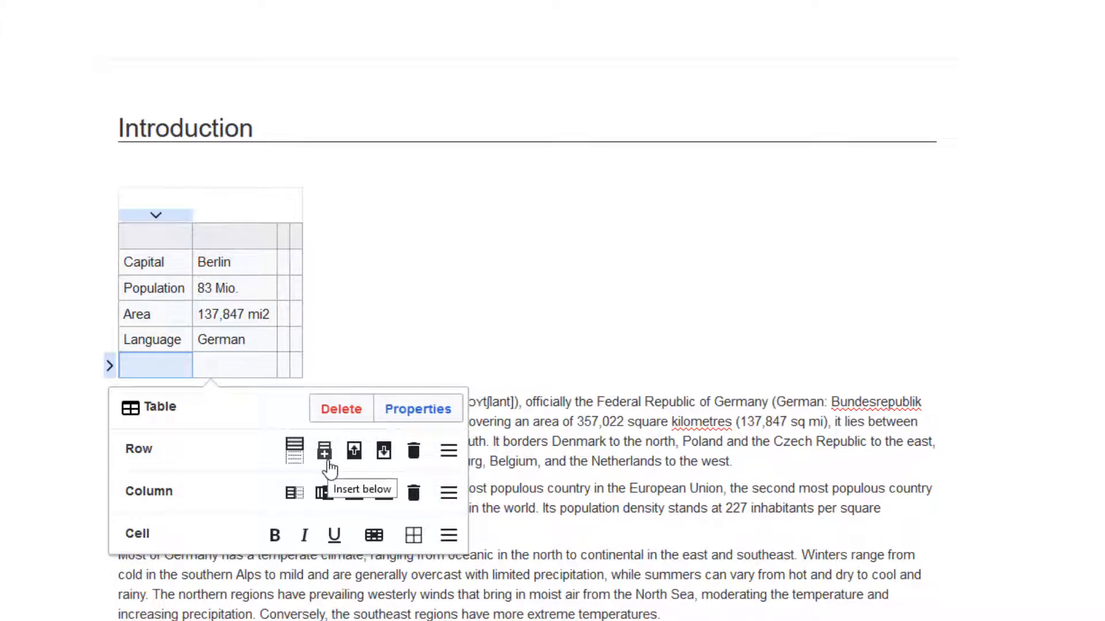
{"action": "left_click", "coordinate": [413, 451]}
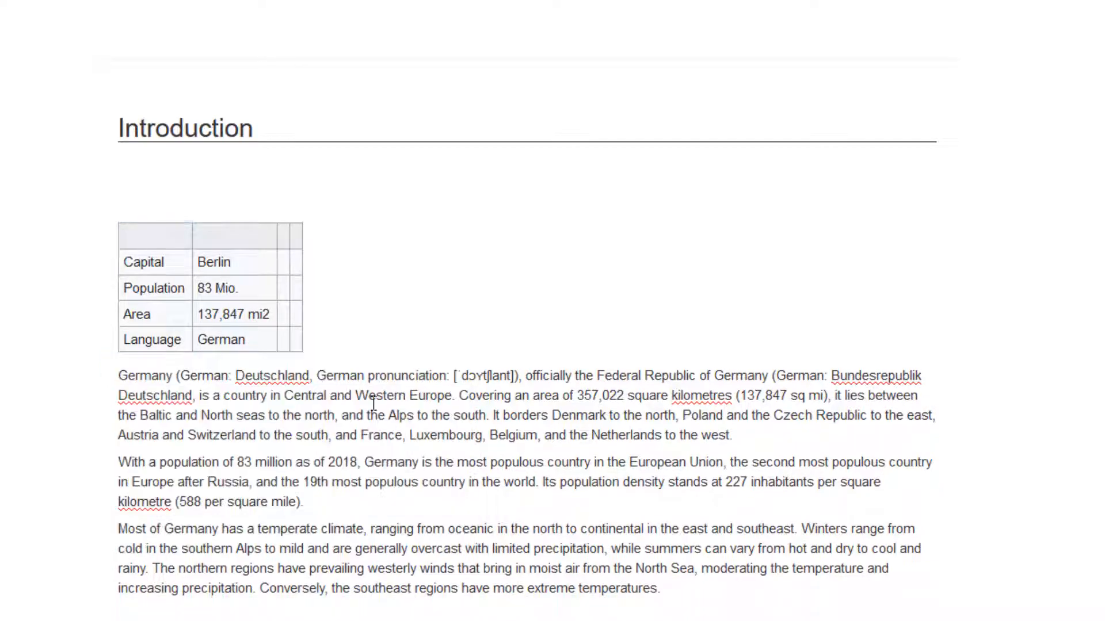
{"action": "left_click", "coordinate": [286, 261]}
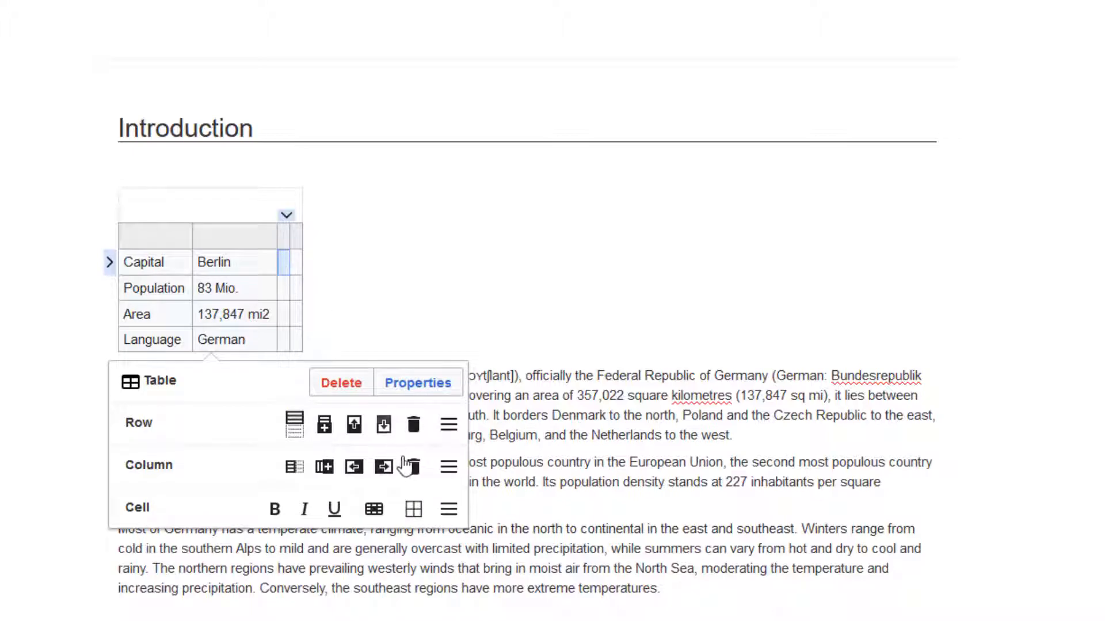
{"action": "left_click", "coordinate": [414, 466]}
{"action": "left_click", "coordinate": [285, 262]}
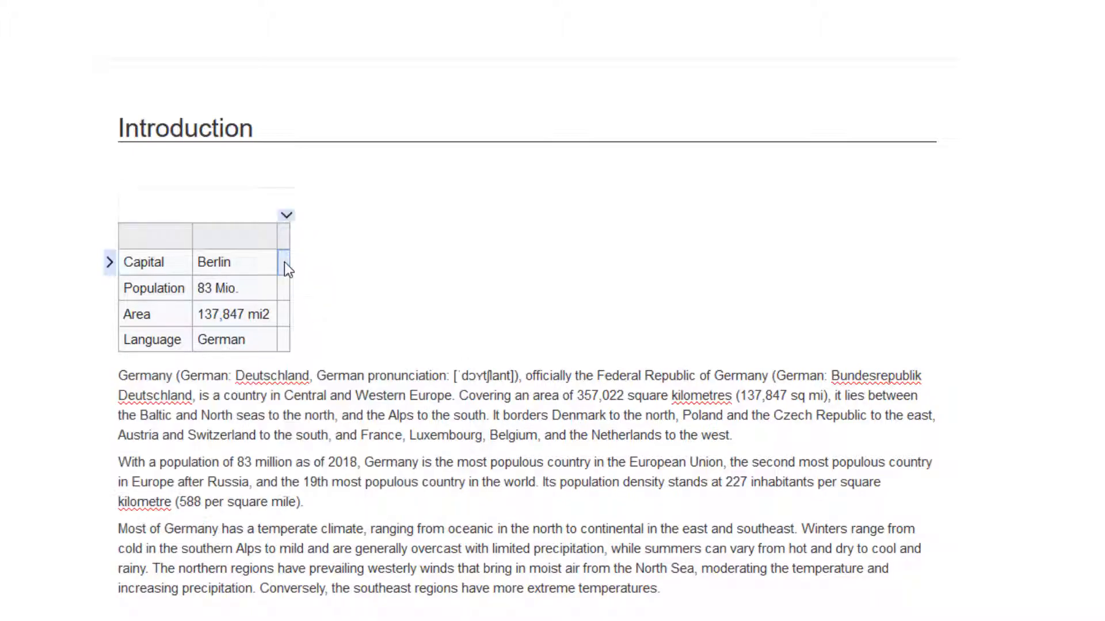
{"action": "left_click", "coordinate": [414, 467]}
- Set the first column's width to 180 px in the column options
{"action": "left_click", "coordinate": [163, 241]}
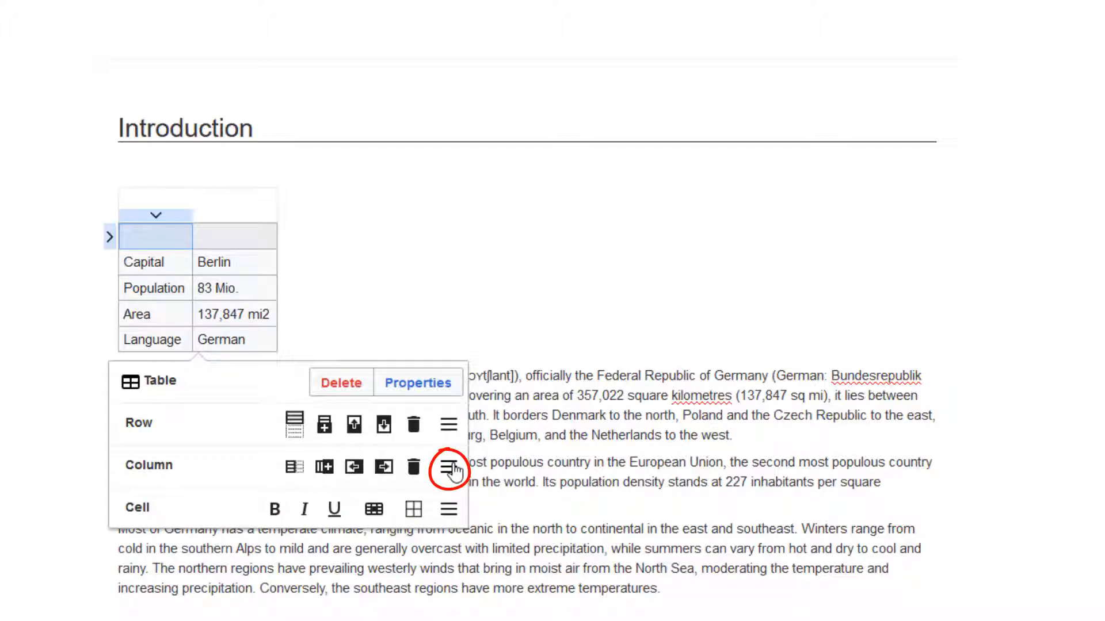
{"action": "left_click", "coordinate": [449, 469]}
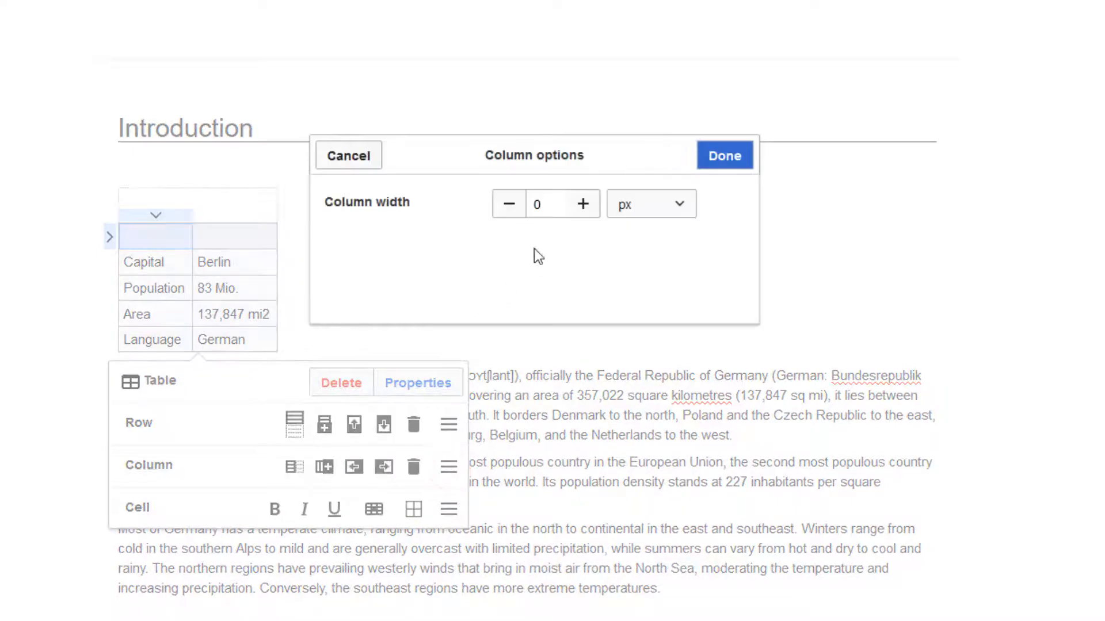
{"action": "left_click", "coordinate": [540, 204]}
{"action": "double_click", "coordinate": [537, 203]}
{"action": "type", "text": "180"}
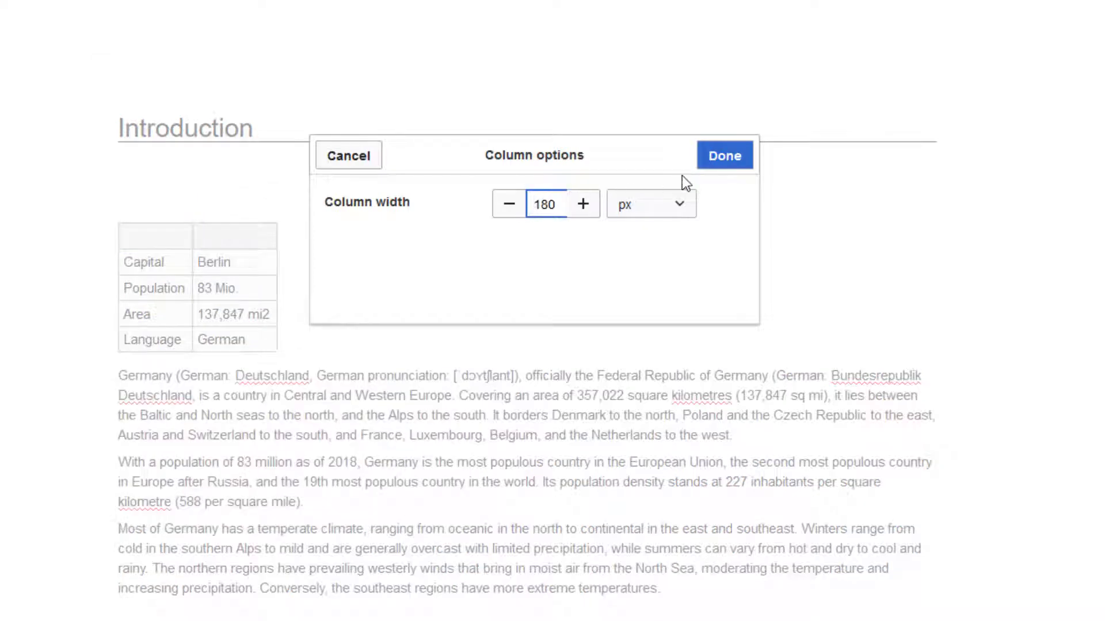
{"action": "left_click", "coordinate": [723, 156]}
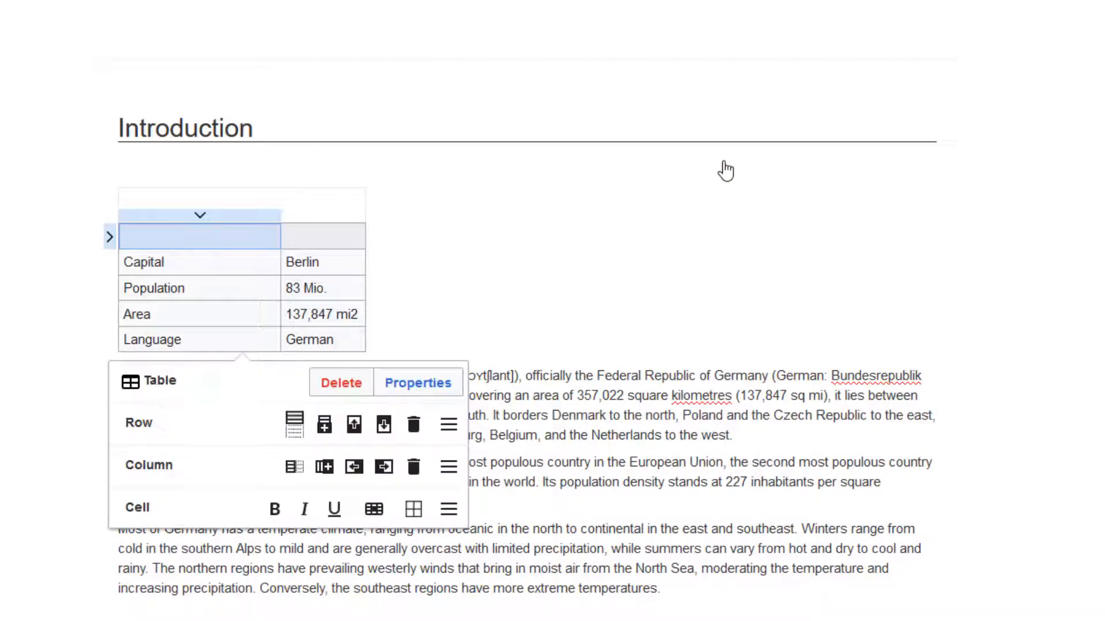
- Merge the two cells of the header row and enter Germany as its title
{"action": "left_click", "coordinate": [319, 247], "text": "shift"}
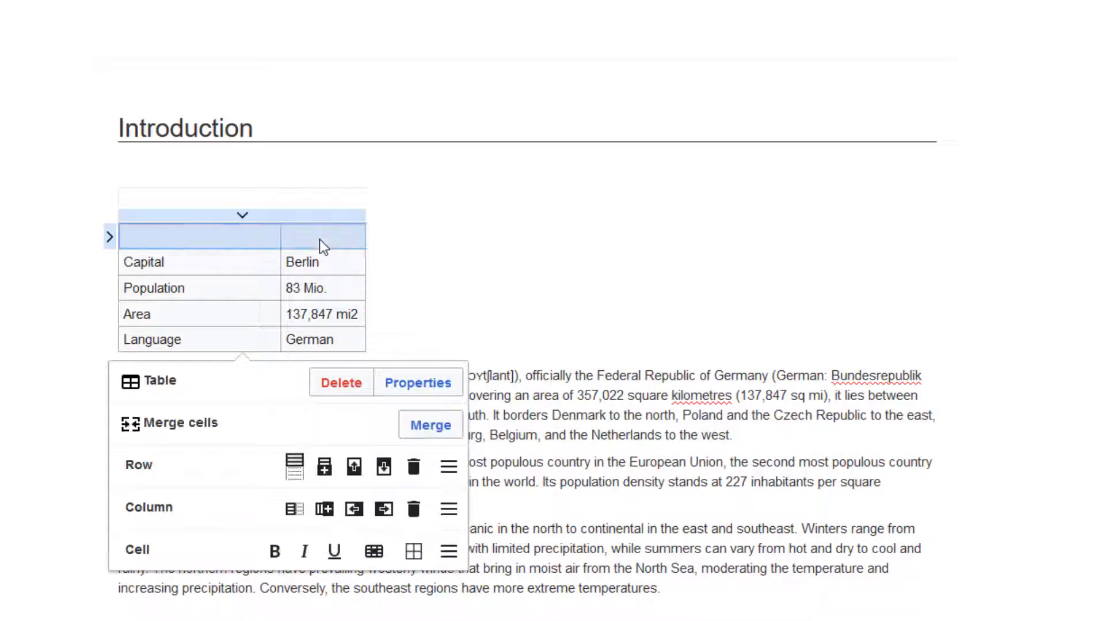
{"action": "left_click", "coordinate": [425, 427]}
{"action": "left_click", "coordinate": [244, 236]}
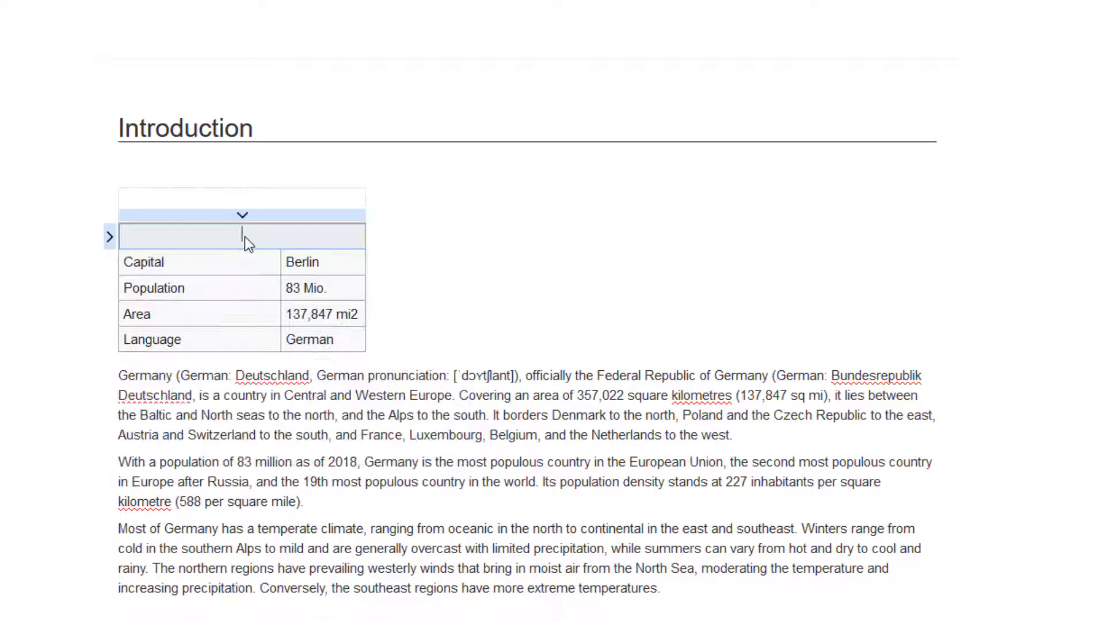
{"action": "type", "text": "Germany"}
- Give the merged Germany header cell a light orange background colour
{"action": "left_click", "coordinate": [306, 263]}
{"action": "left_click", "coordinate": [330, 242]}
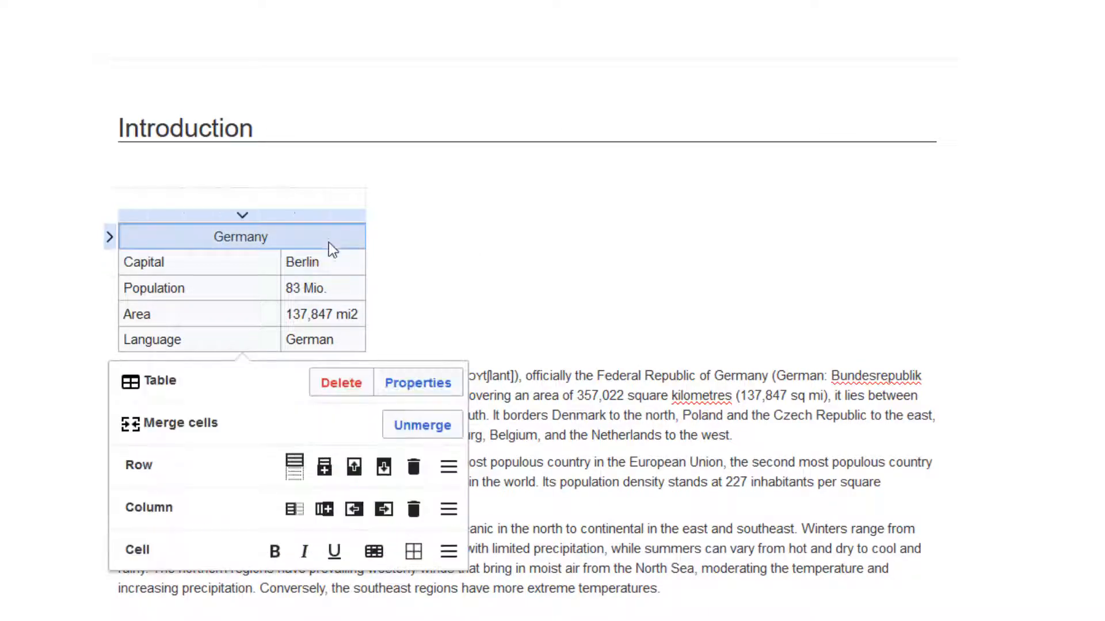
{"action": "left_click", "coordinate": [374, 551]}
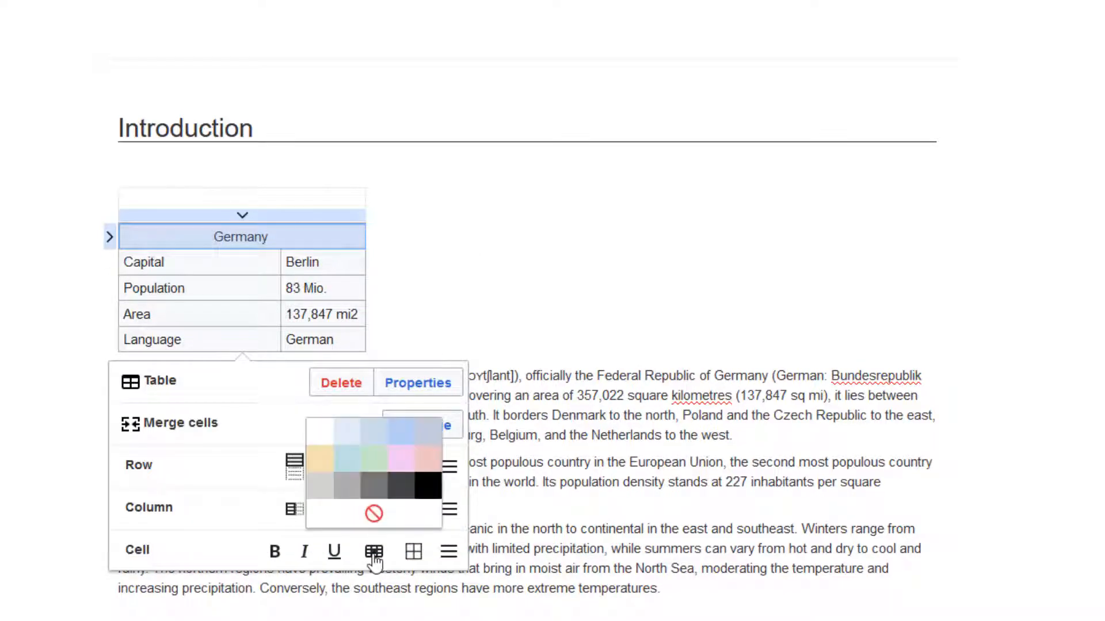
{"action": "left_click", "coordinate": [320, 463]}
{"action": "left_click", "coordinate": [412, 336]}
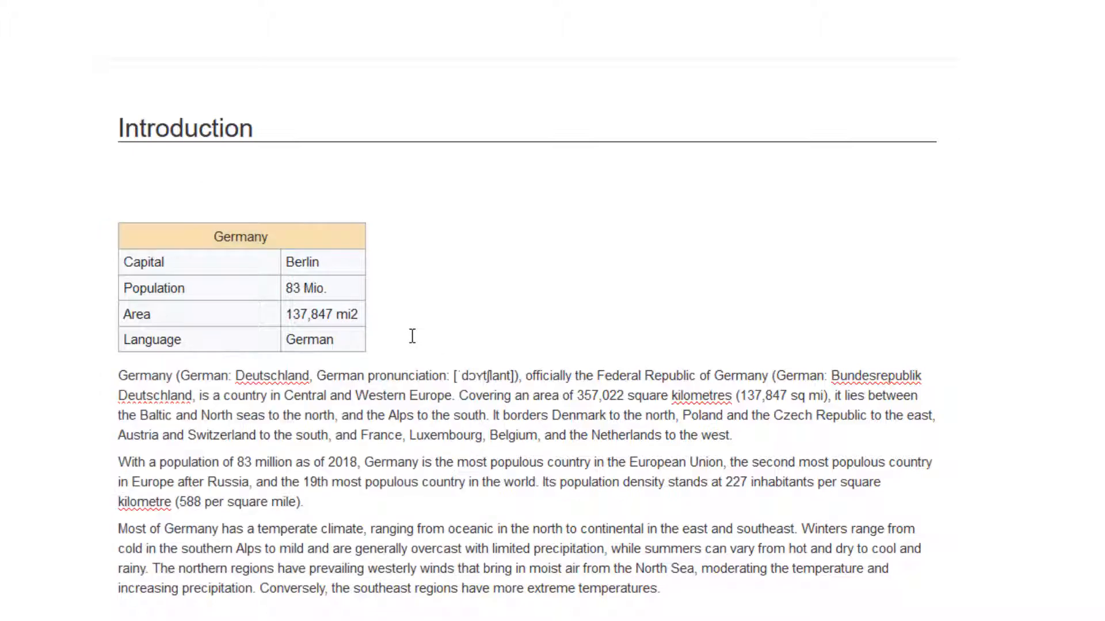
- Make the numbers 83 and 137,847 bold in the population and area cells
{"action": "left_click", "coordinate": [286, 291]}
{"action": "double_click", "coordinate": [297, 289]}
{"action": "left_click_drag", "start_coordinate": [301, 288], "coordinate": [290, 290]}
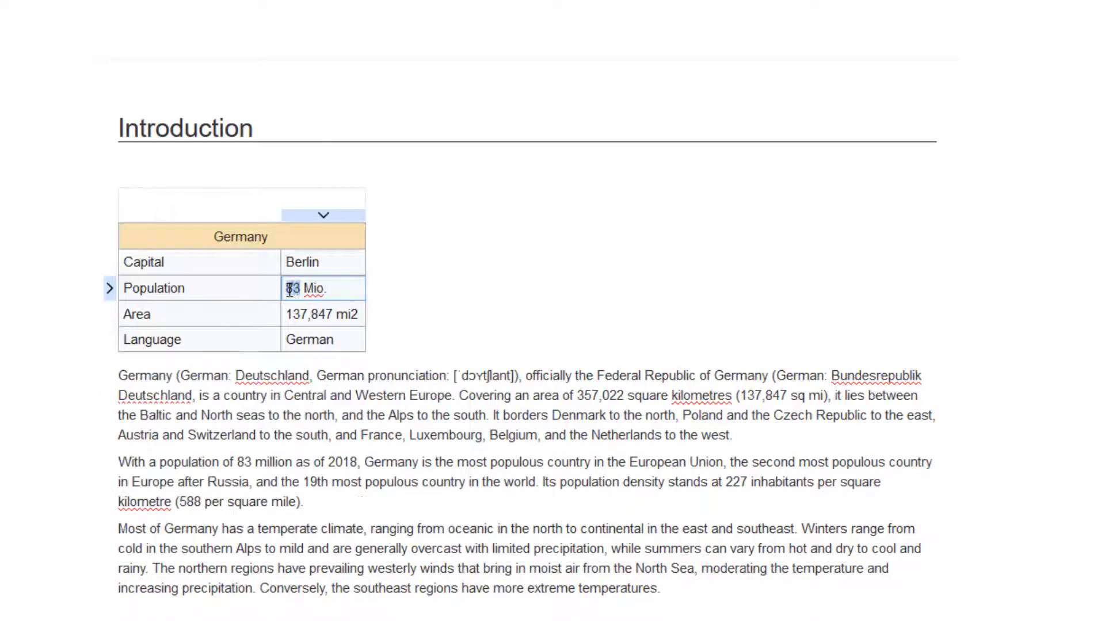
{"action": "left_click", "coordinate": [214, 320]}
{"action": "left_click", "coordinate": [314, 315]}
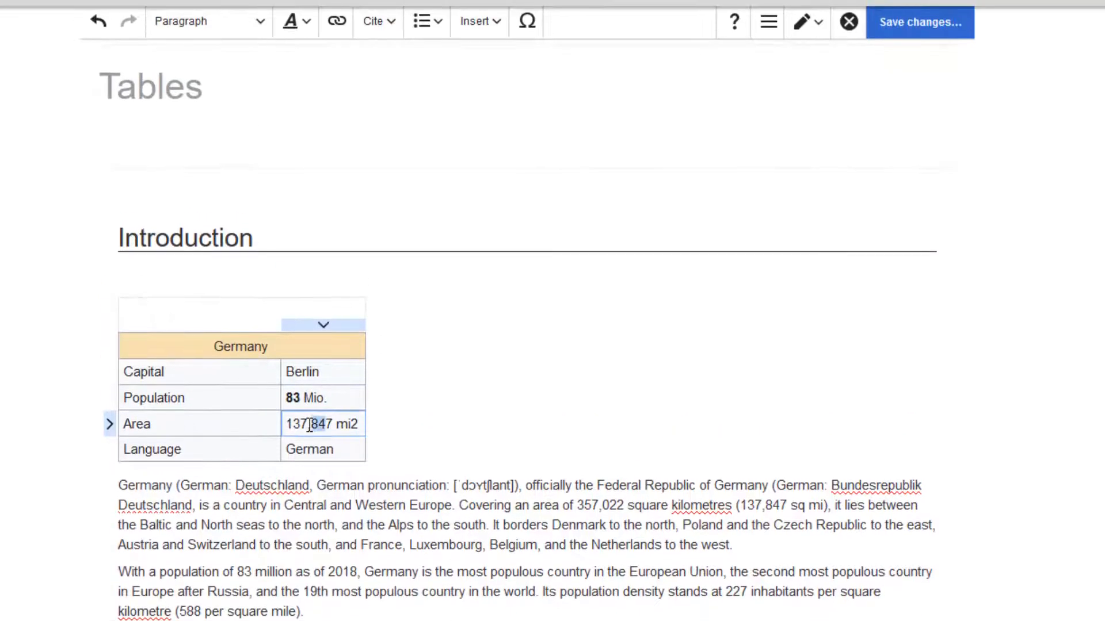
{"action": "left_click_drag", "start_coordinate": [333, 424], "coordinate": [288, 426]}
{"action": "left_click", "coordinate": [229, 455]}
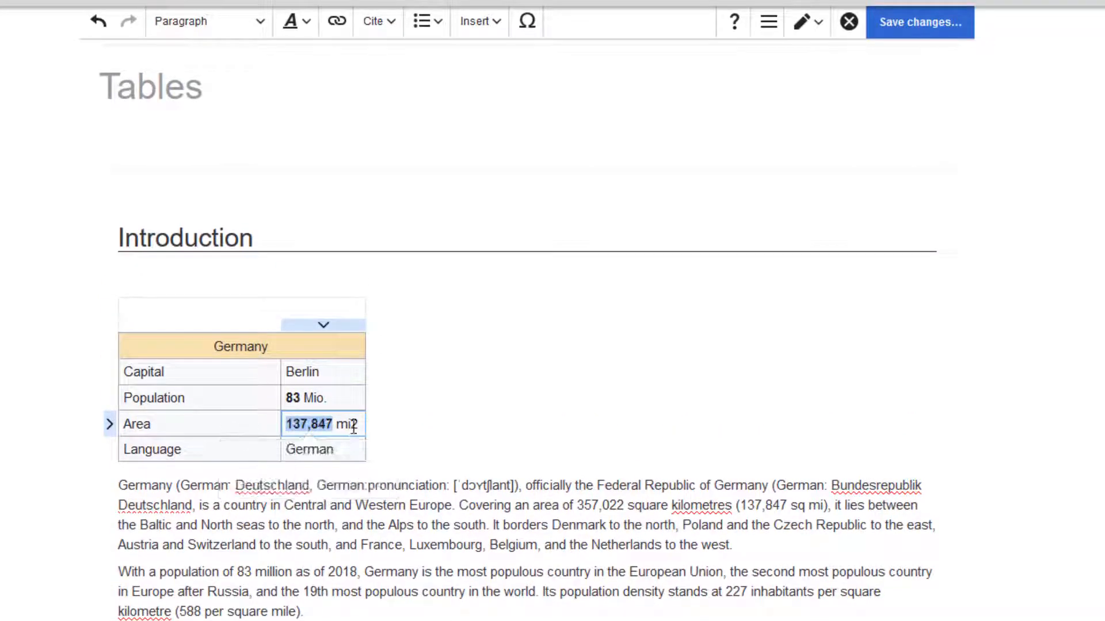
- Format the 2 in mi2 as superscript
{"action": "left_click_drag", "start_coordinate": [359, 425], "coordinate": [353, 425]}
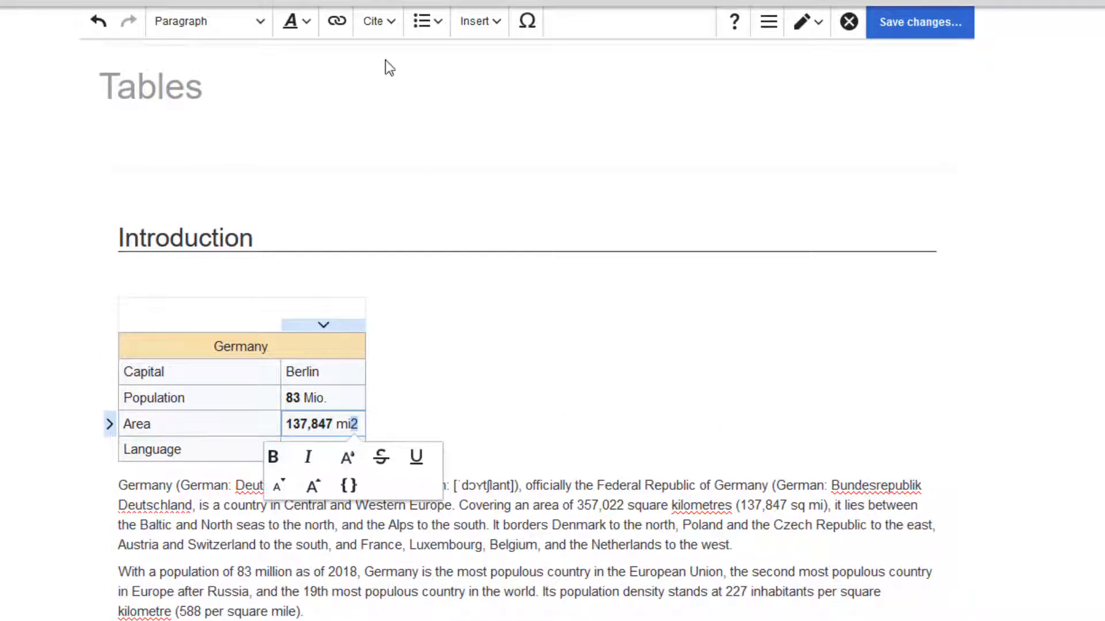
{"action": "left_click", "coordinate": [294, 22]}
{"action": "left_click", "coordinate": [310, 168]}
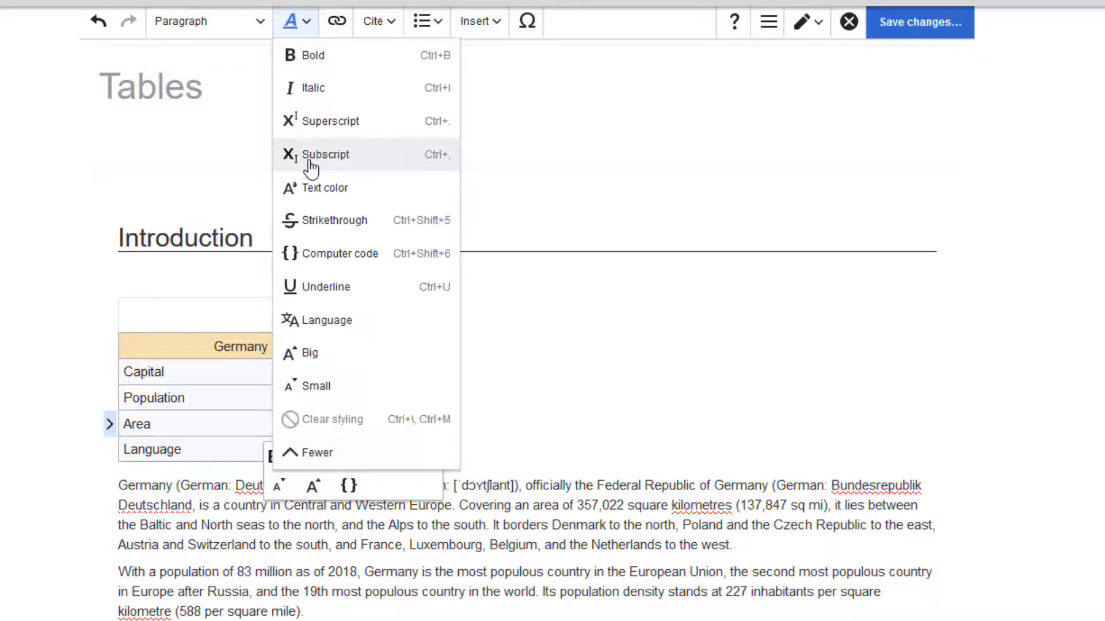
{"action": "left_click", "coordinate": [312, 124]}
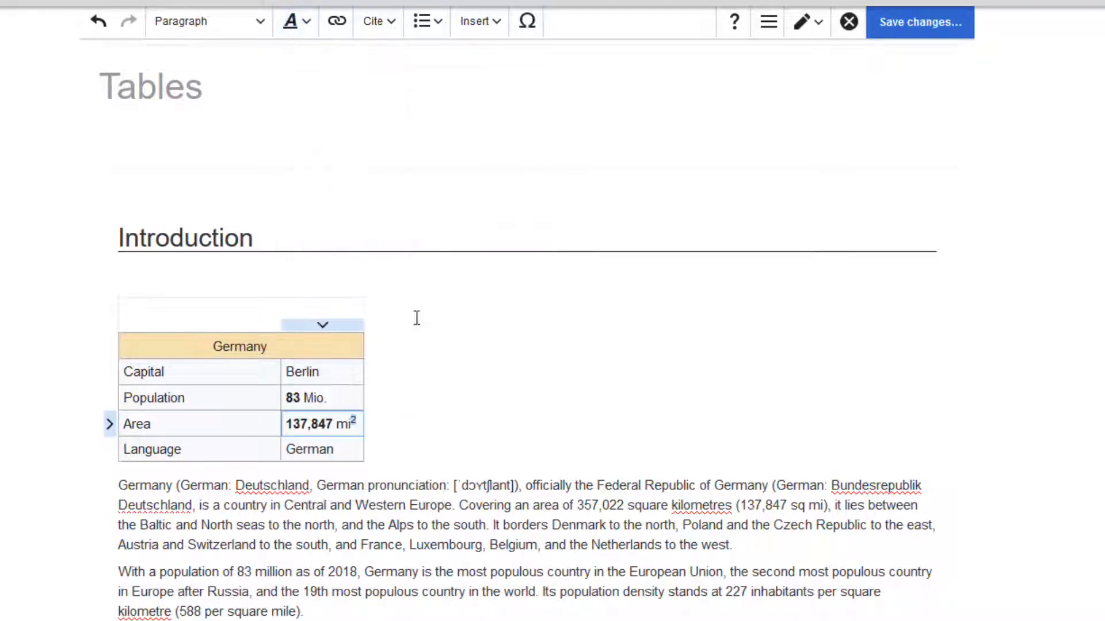
{"action": "left_click", "coordinate": [473, 381]}
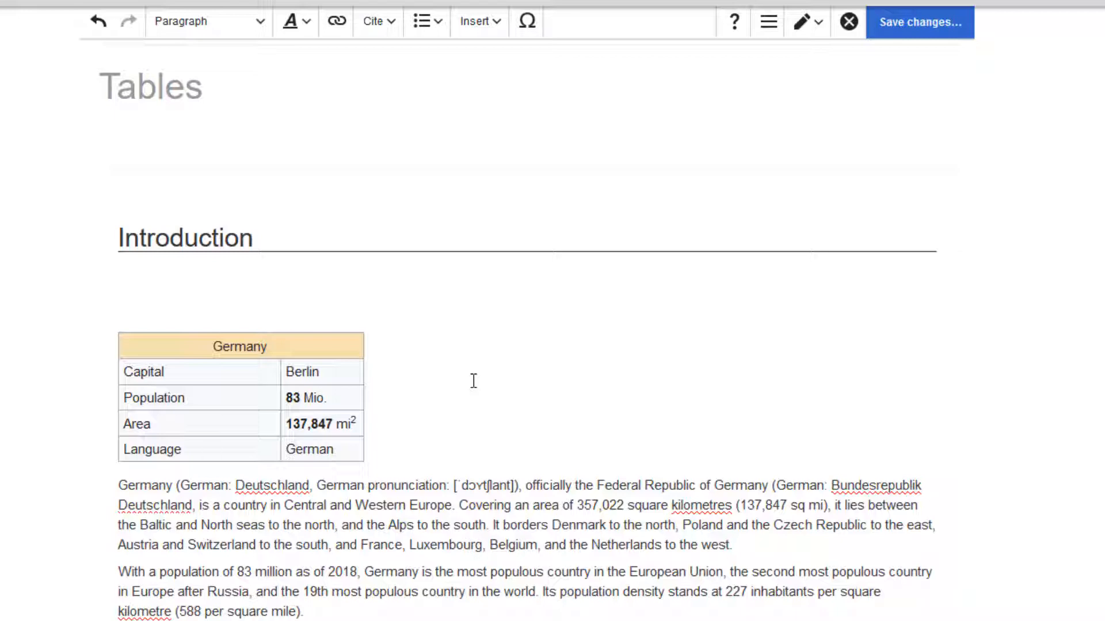
- In source editing, add style="float:right; margin:0 0 20px 20px" to the table's opening line, then return to visual editing
{"action": "left_click", "coordinate": [807, 23]}
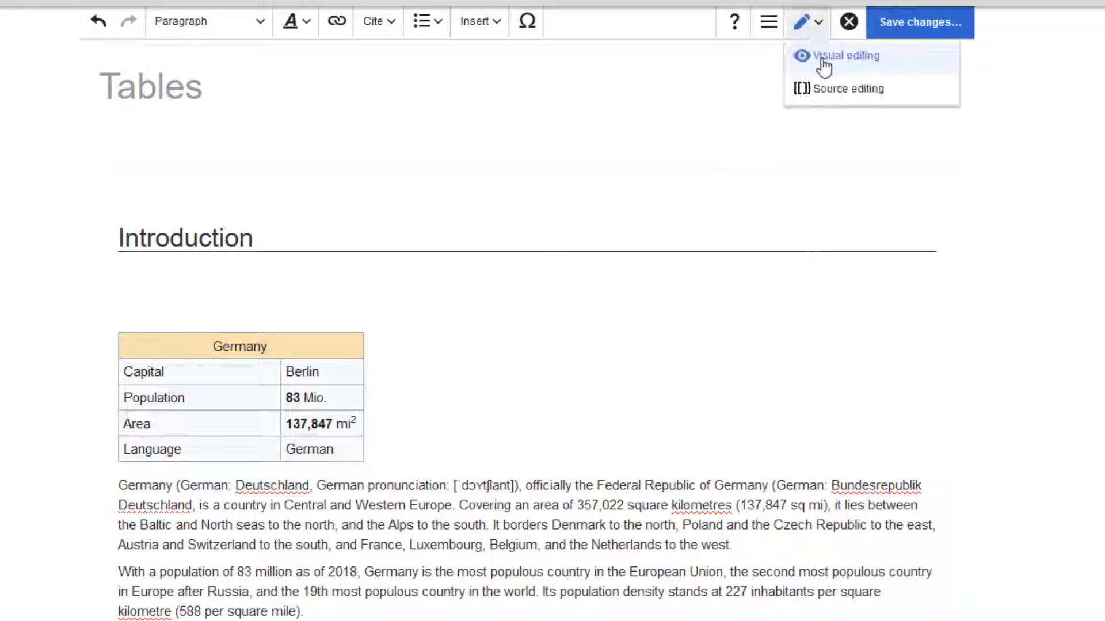
{"action": "left_click", "coordinate": [827, 90]}
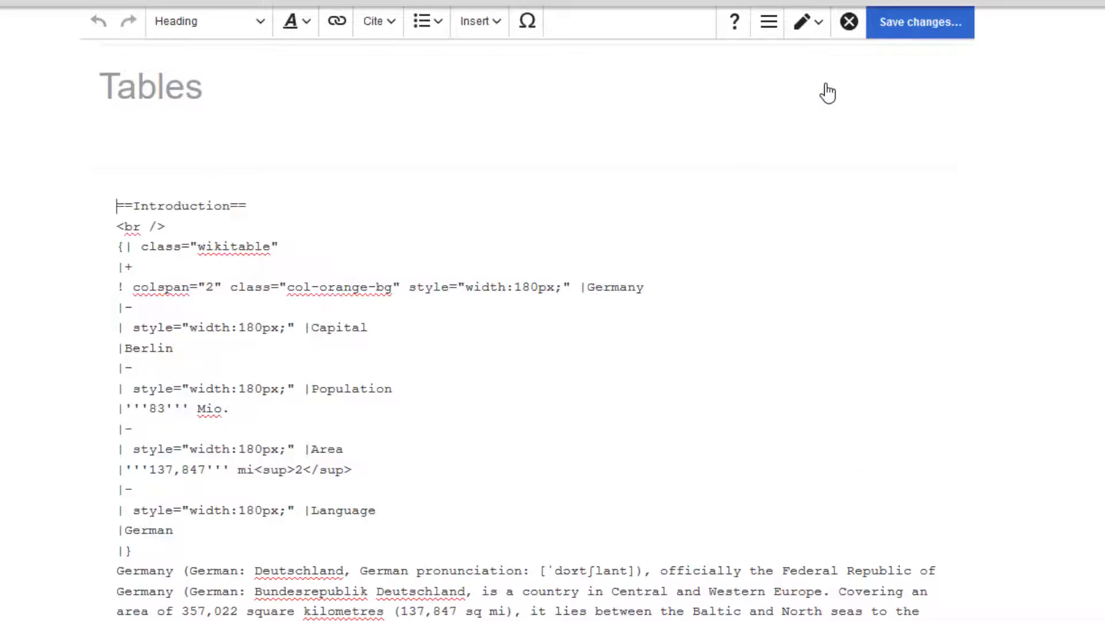
{"action": "left_click", "coordinate": [306, 248]}
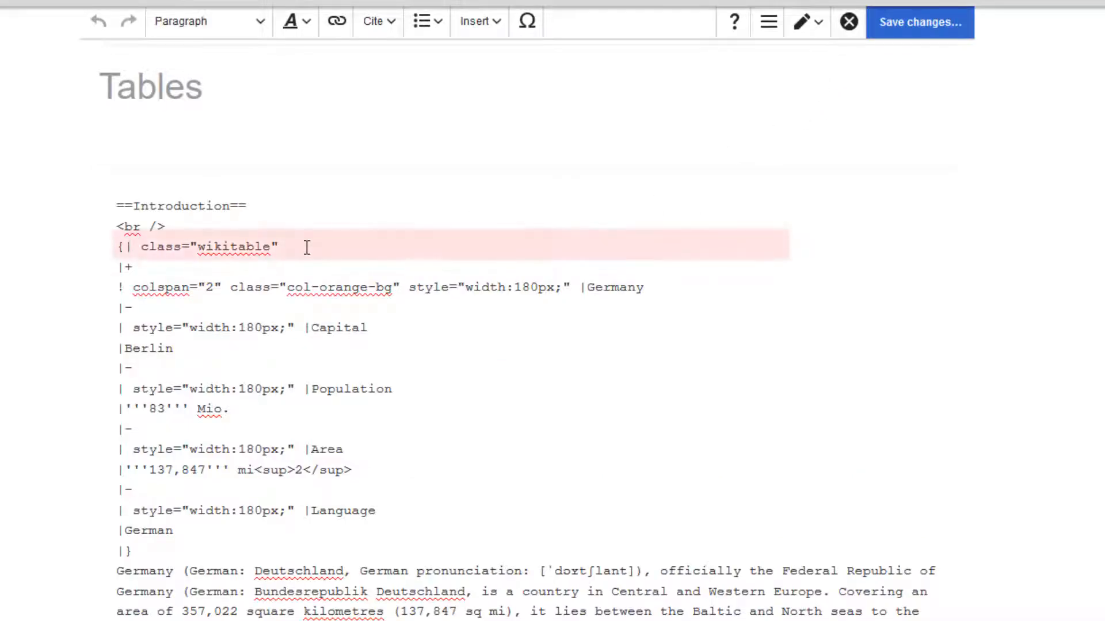
{"action": "type", "text": "style=\"\""}
{"action": "key", "text": "Left"}
{"action": "type", "text": "float:i"}
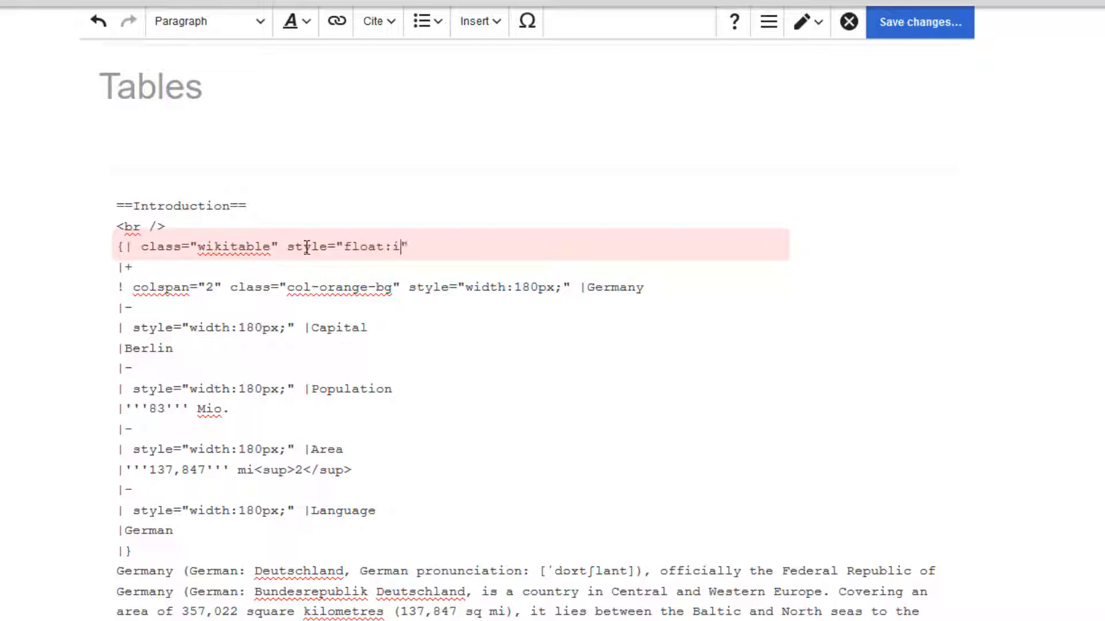
{"action": "type", "text": "ight; marg"}
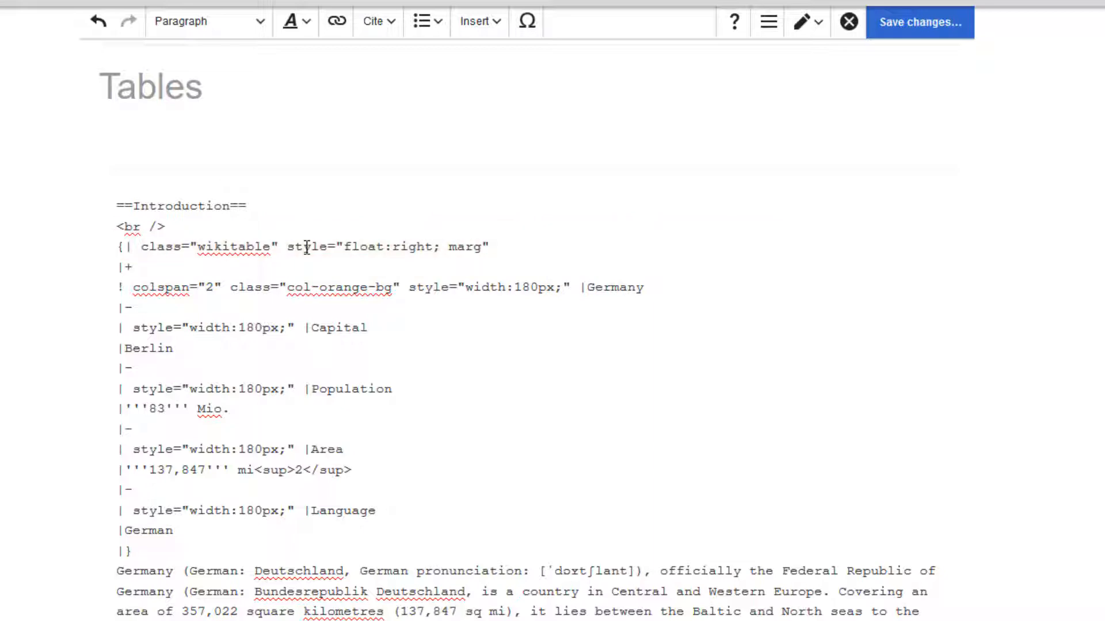
{"action": "type", "text": "in:0 0 20px 20px"}
{"action": "left_click", "coordinate": [807, 22]}
{"action": "left_click", "coordinate": [821, 58]}
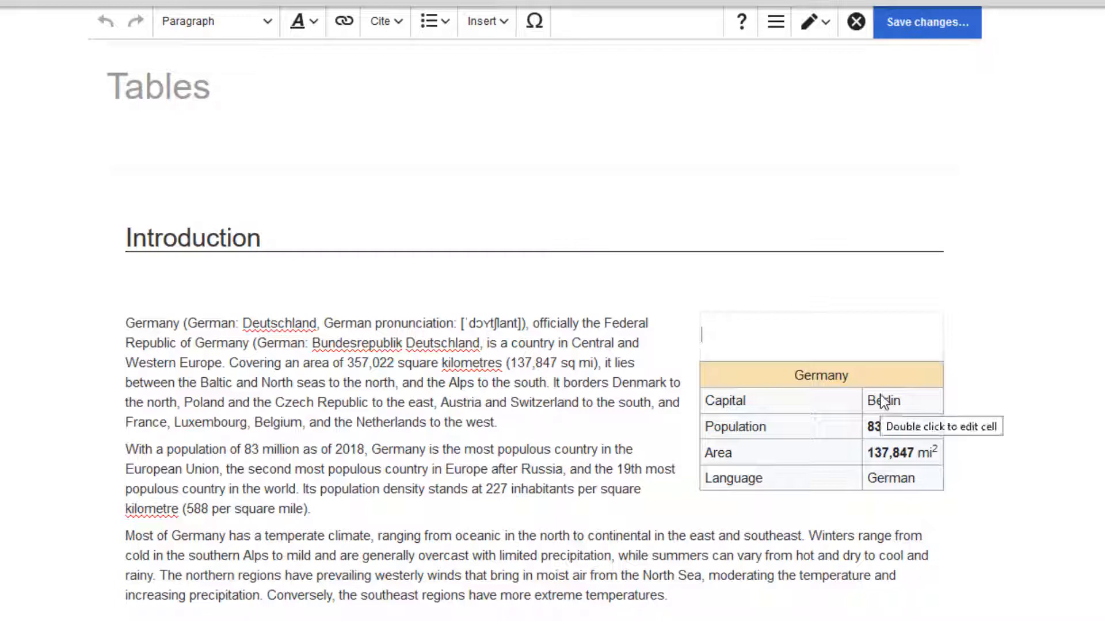
- Turn off the caption of the Germany facts table in its table properties
{"action": "left_click", "coordinate": [879, 378]}
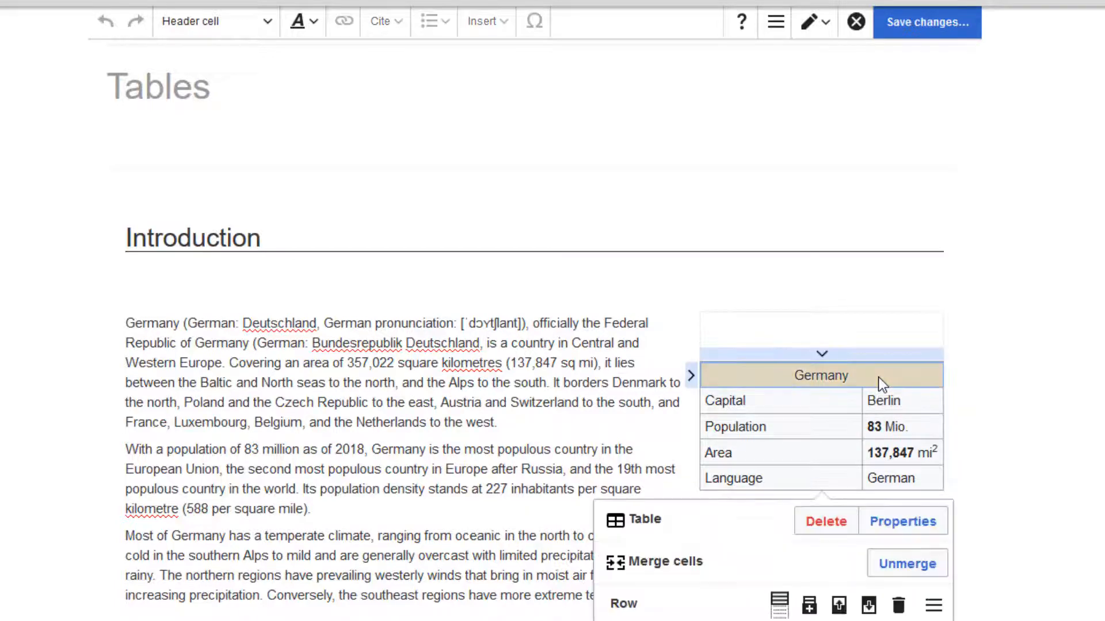
{"action": "left_click", "coordinate": [912, 533]}
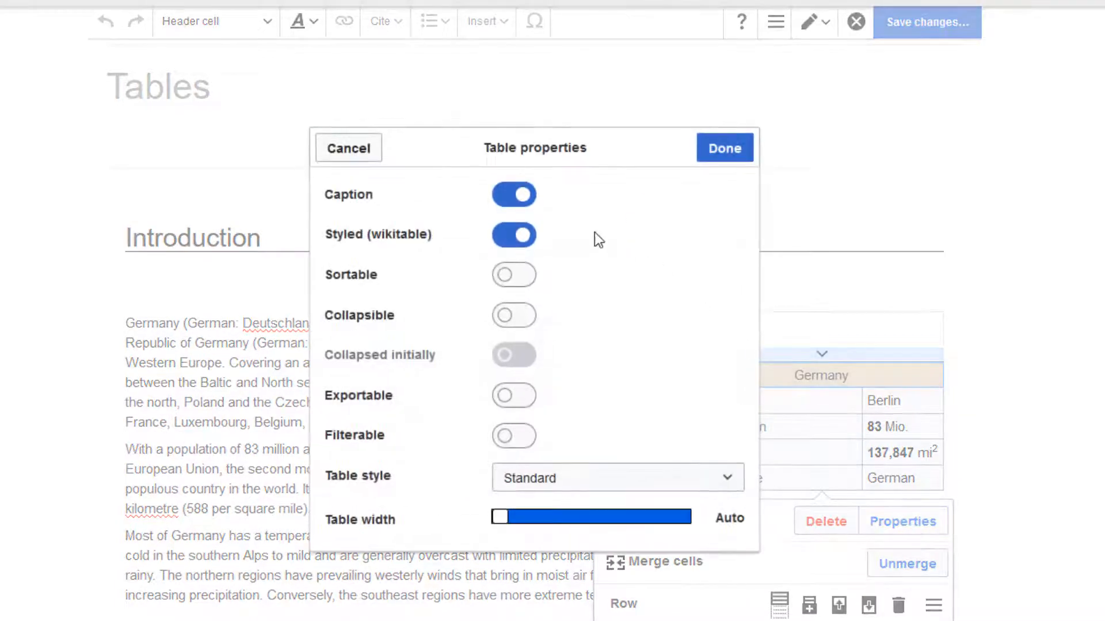
{"action": "left_click", "coordinate": [504, 202]}
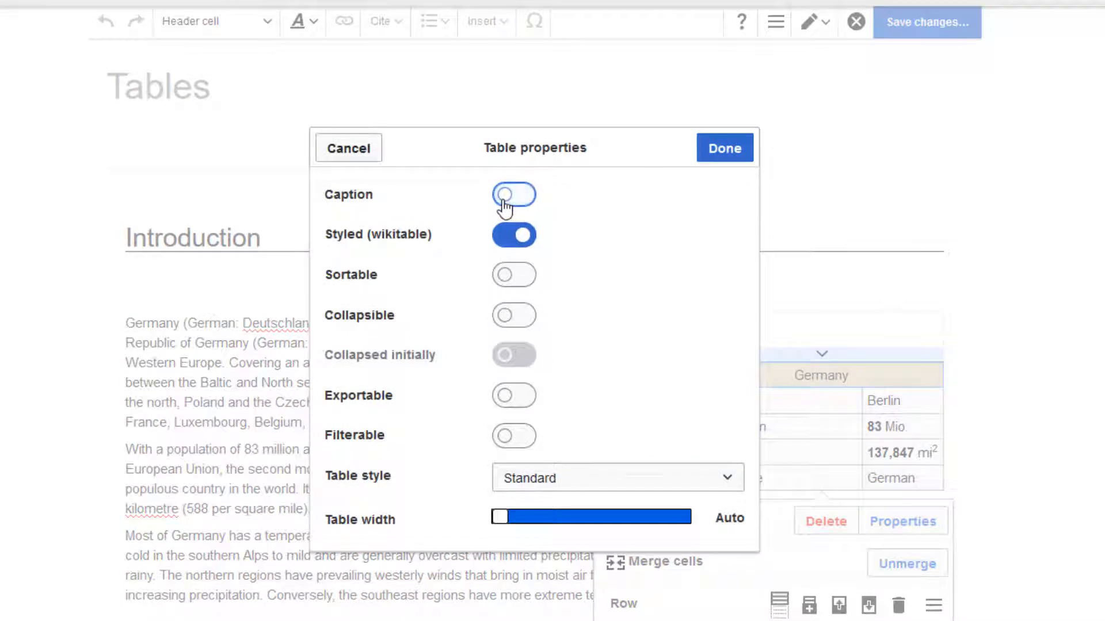
{"action": "left_click", "coordinate": [724, 151]}
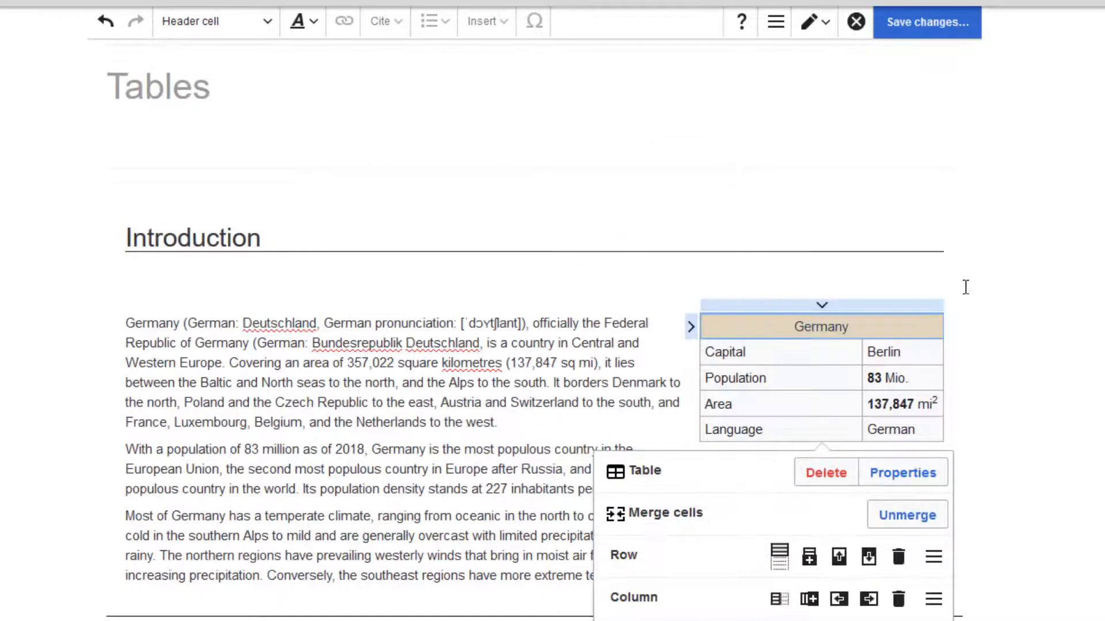
{"action": "left_click", "coordinate": [1054, 409]}
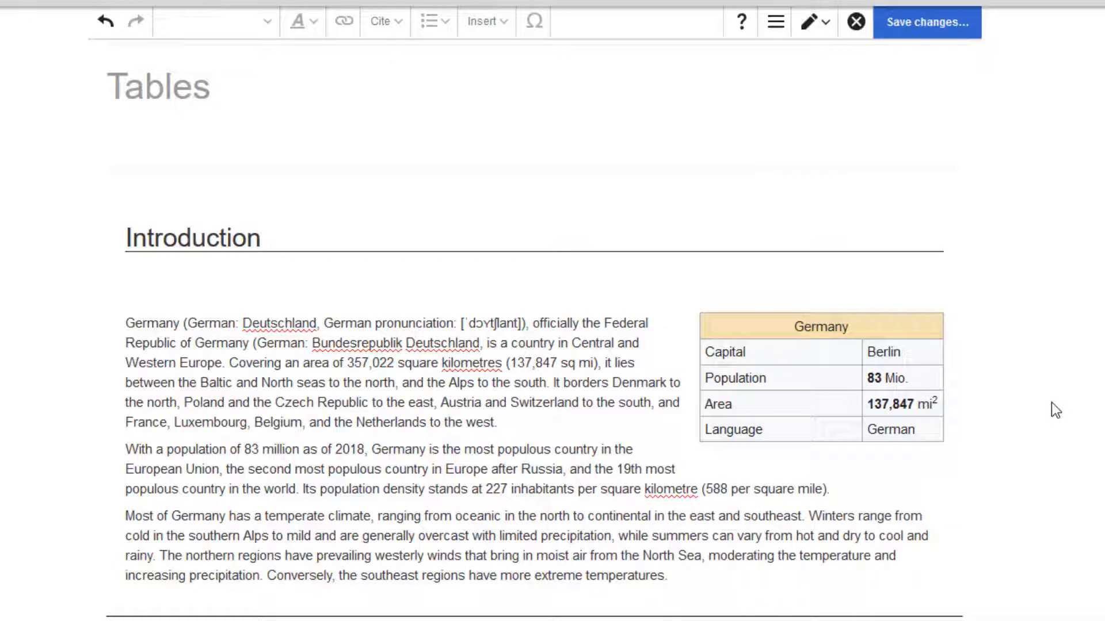
- Add two new lines after the Introduction text and drop the csv-sales file there to import it as a table
{"action": "left_click", "coordinate": [679, 579]}
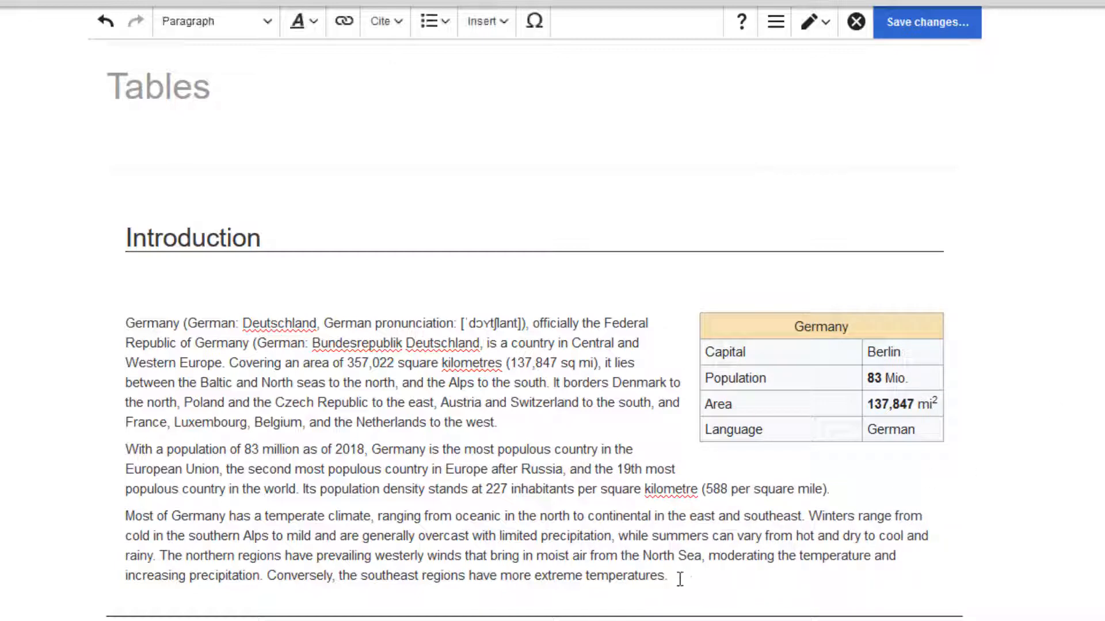
{"action": "key", "text": "Return"}
{"action": "key", "text": "Return"}
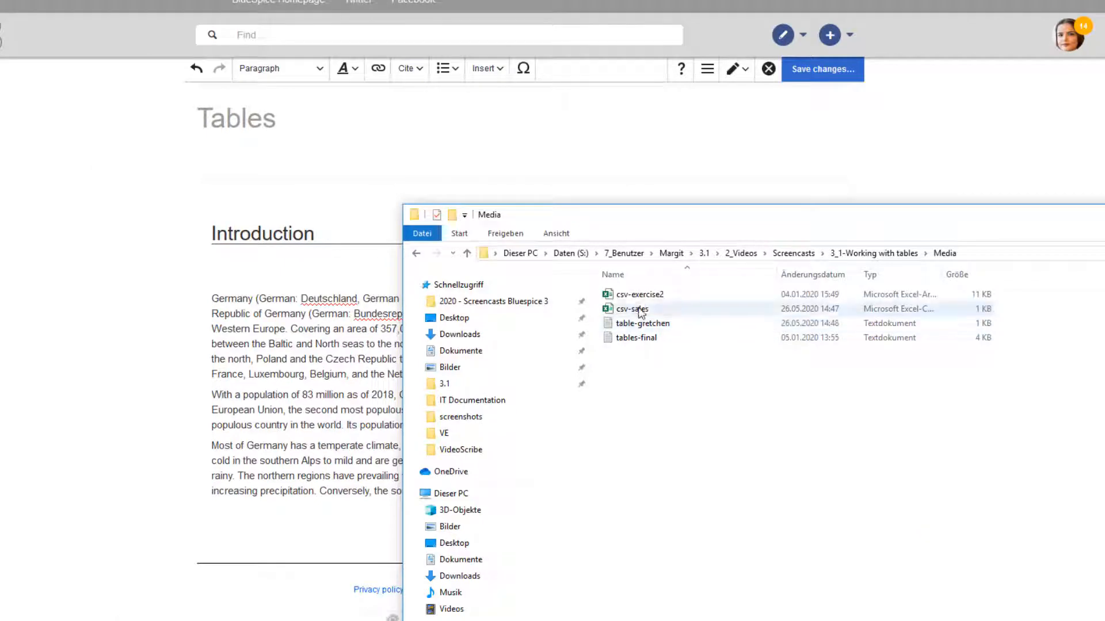
{"action": "left_click_drag", "start_coordinate": [639, 310], "coordinate": [239, 539]}
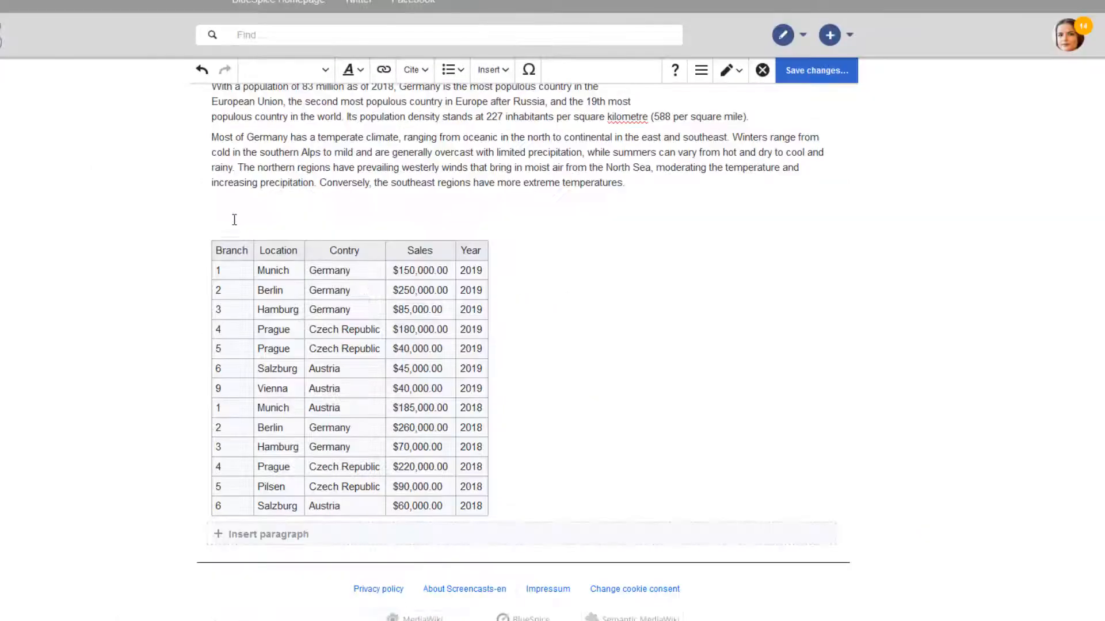
- Type Economy above the imported sales table and format it as a heading
{"action": "type", "text": "E"}
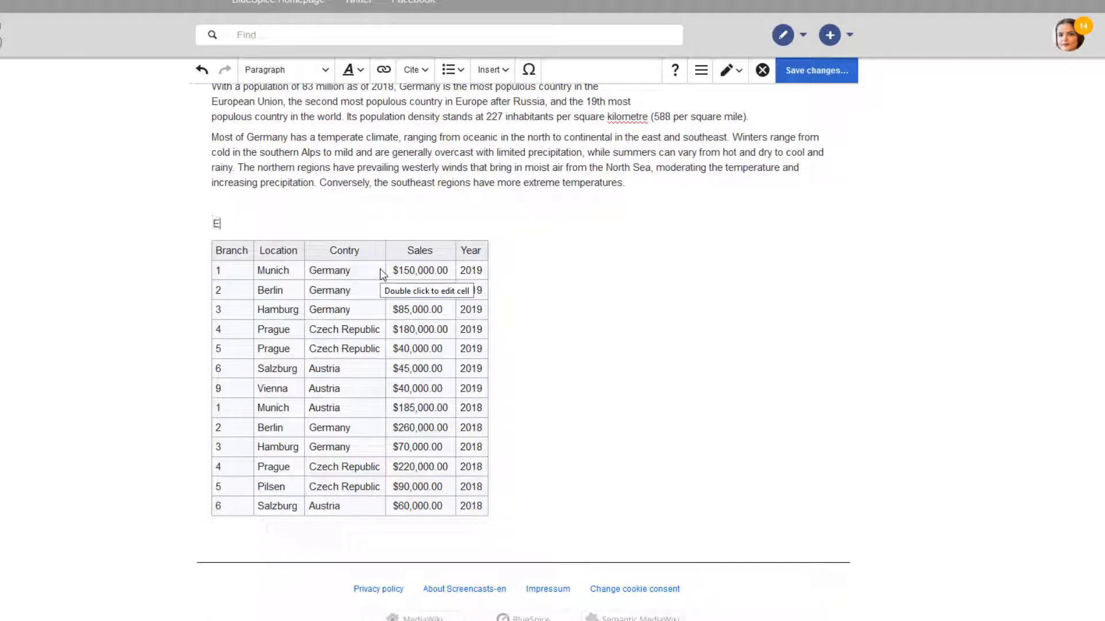
{"action": "type", "text": "conomy"}
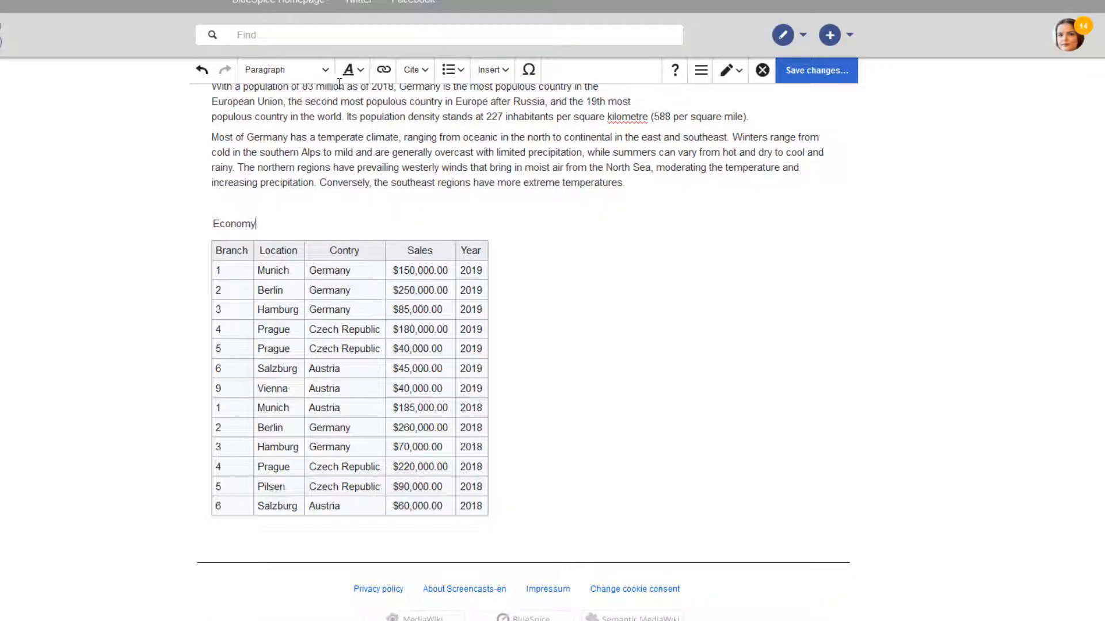
{"action": "left_click", "coordinate": [324, 75]}
{"action": "left_click", "coordinate": [288, 124]}
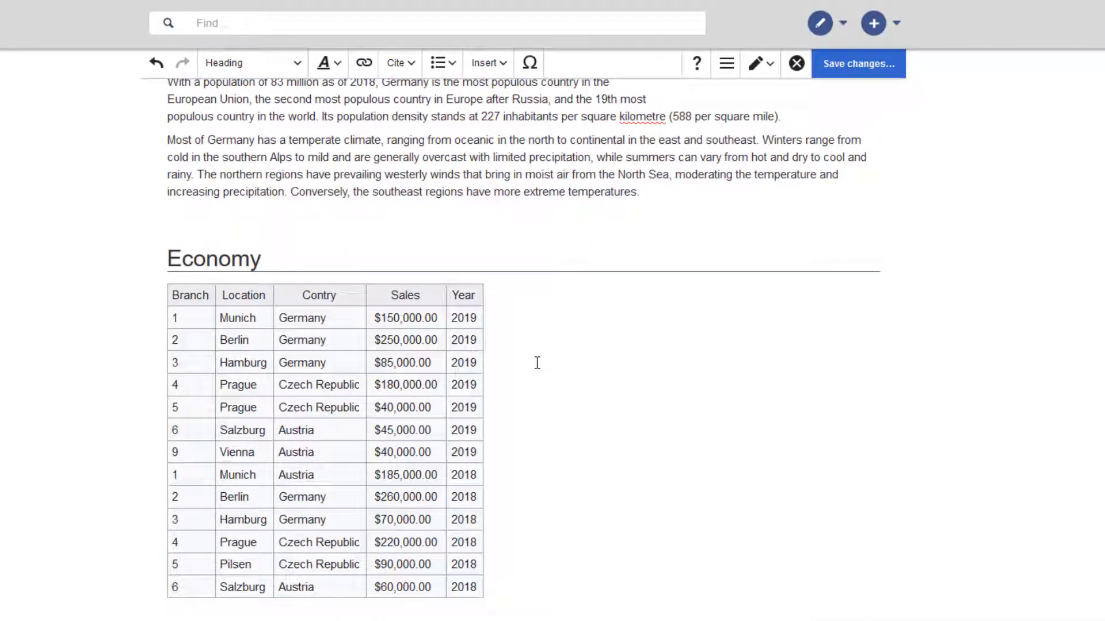
- Turn on Caption and Filterable in the sales table's properties
{"action": "left_click", "coordinate": [405, 344]}
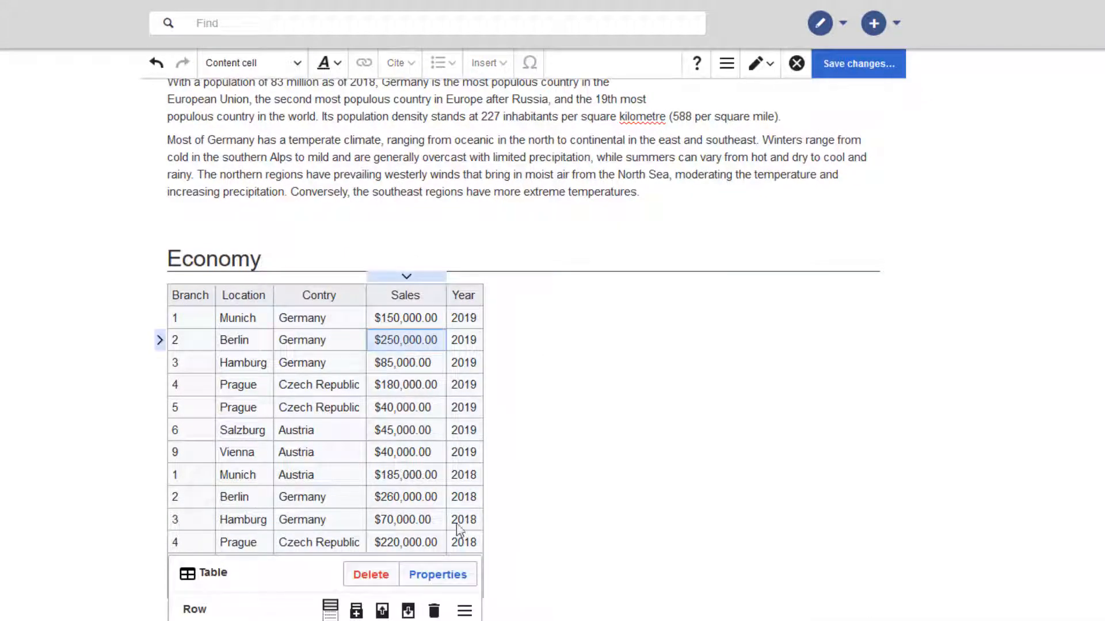
{"action": "left_click", "coordinate": [459, 576]}
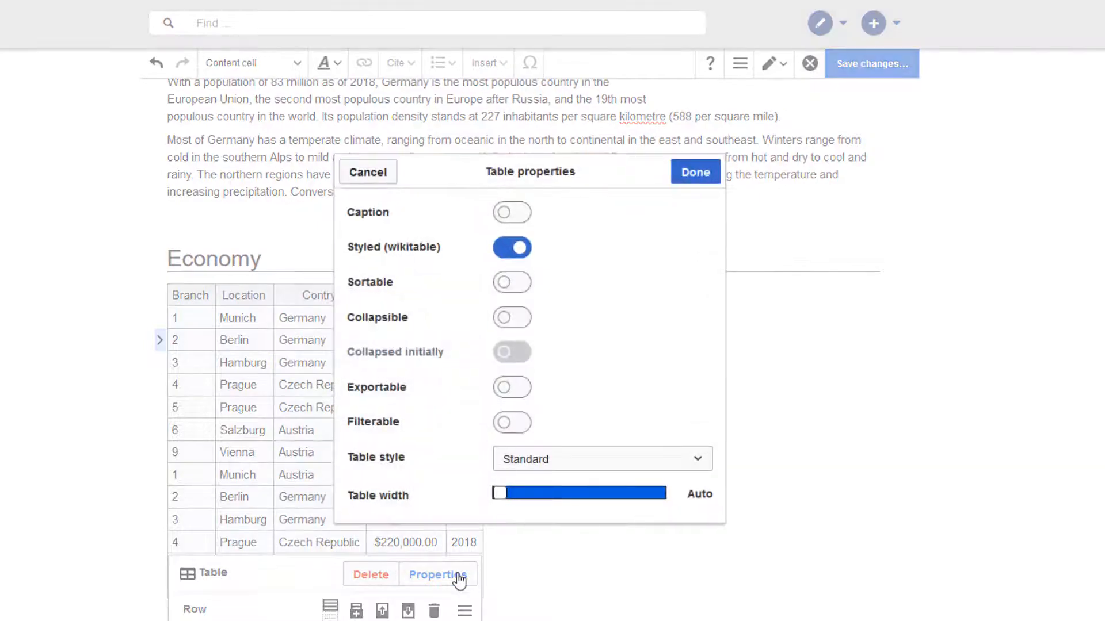
{"action": "left_click", "coordinate": [520, 214]}
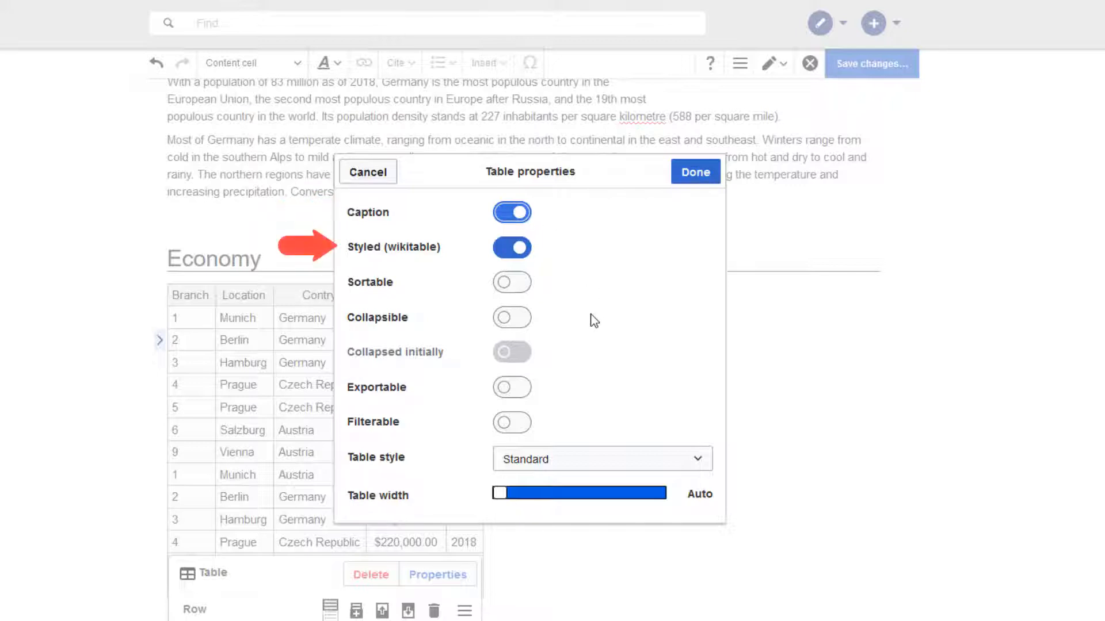
{"action": "left_click", "coordinate": [525, 429]}
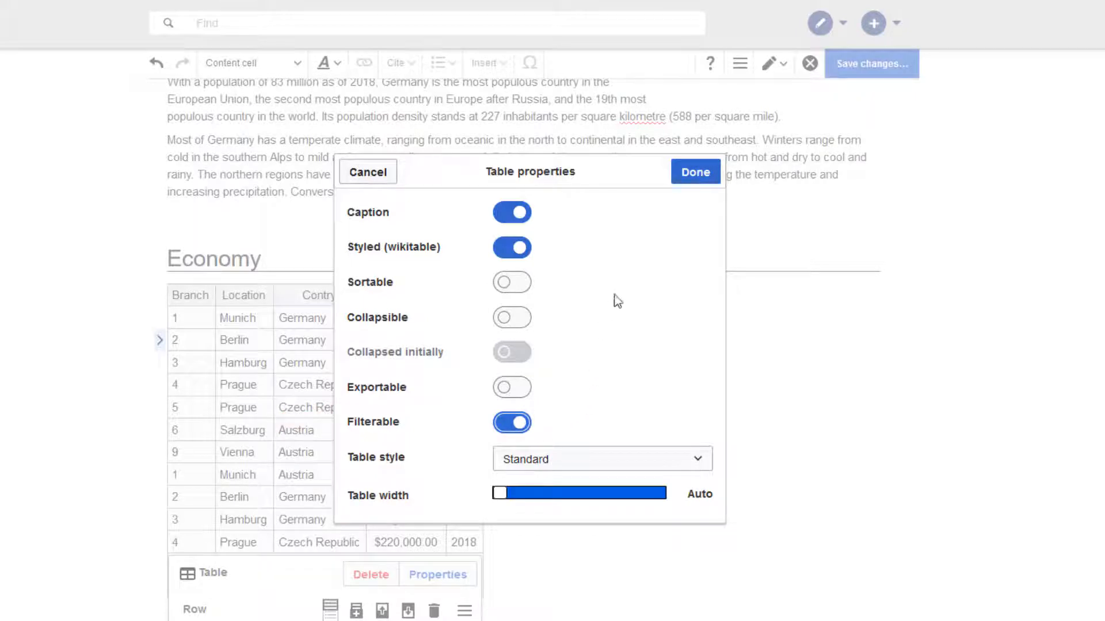
{"action": "left_click", "coordinate": [694, 178]}
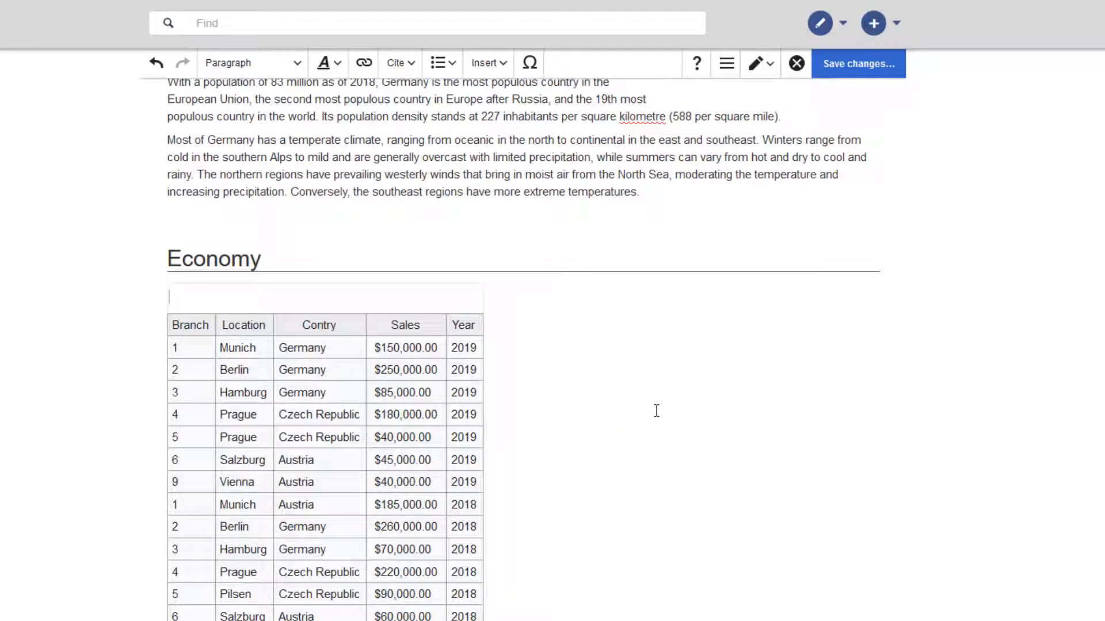
- Enter Sales 2018/2019 as the sales table's caption and save the page changes
{"action": "type", "text": "Sales 2018/2019"}
{"action": "left_click", "coordinate": [858, 64]}
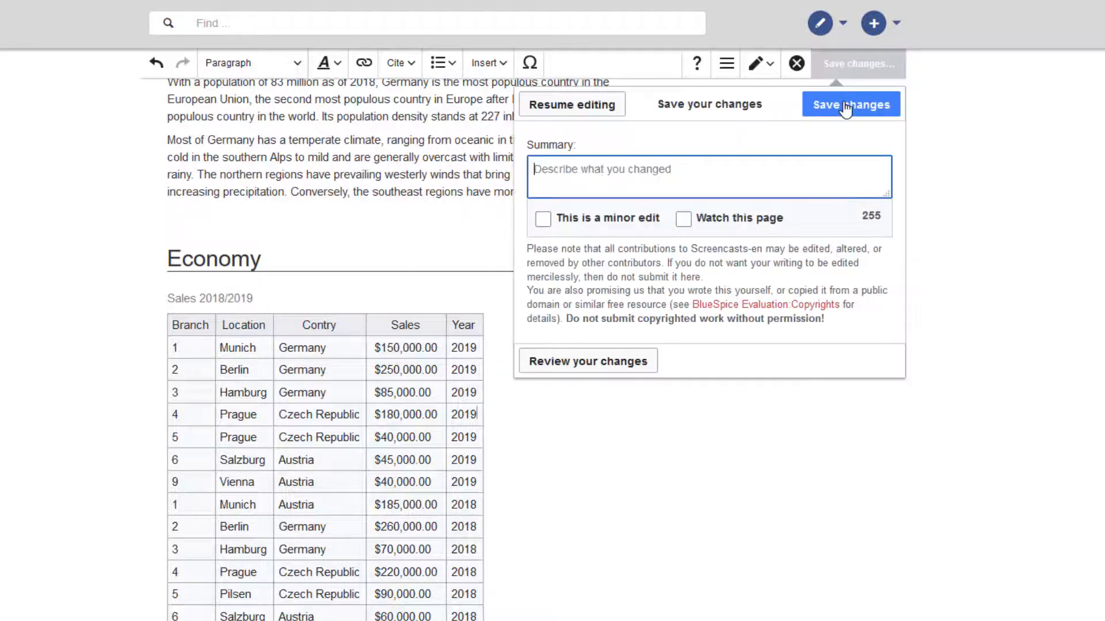
{"action": "left_click", "coordinate": [846, 106]}
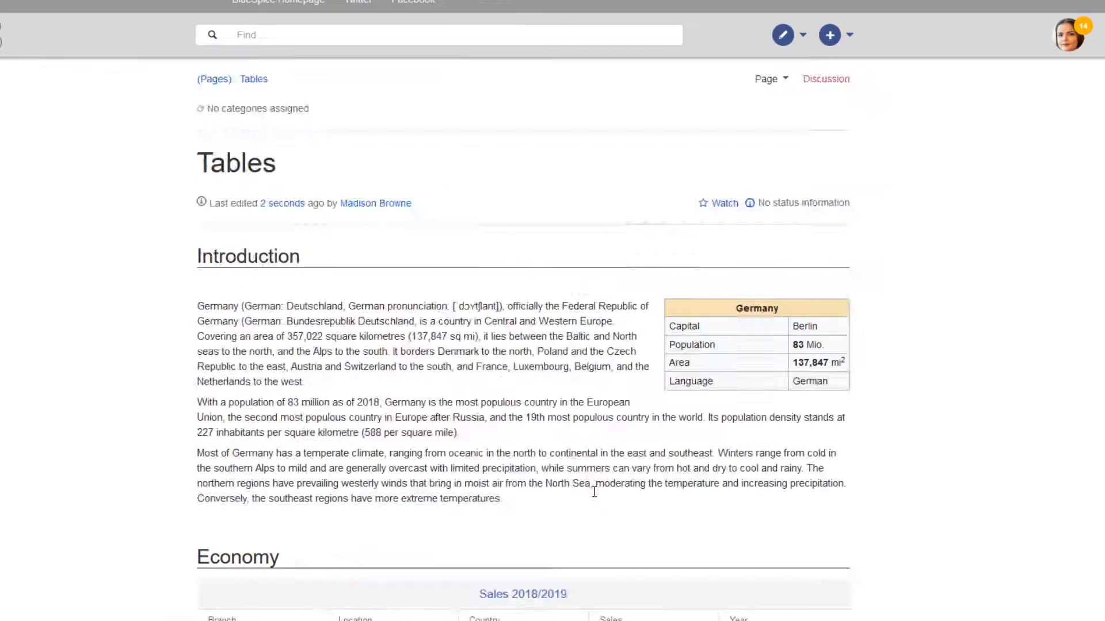
- On the saved page, sort the sales table by Country and filter the Location column for Munich
{"action": "scroll", "coordinate": [595, 492], "scroll_direction": "down", "scroll_amount": 5}
{"action": "left_click", "coordinate": [498, 312]}
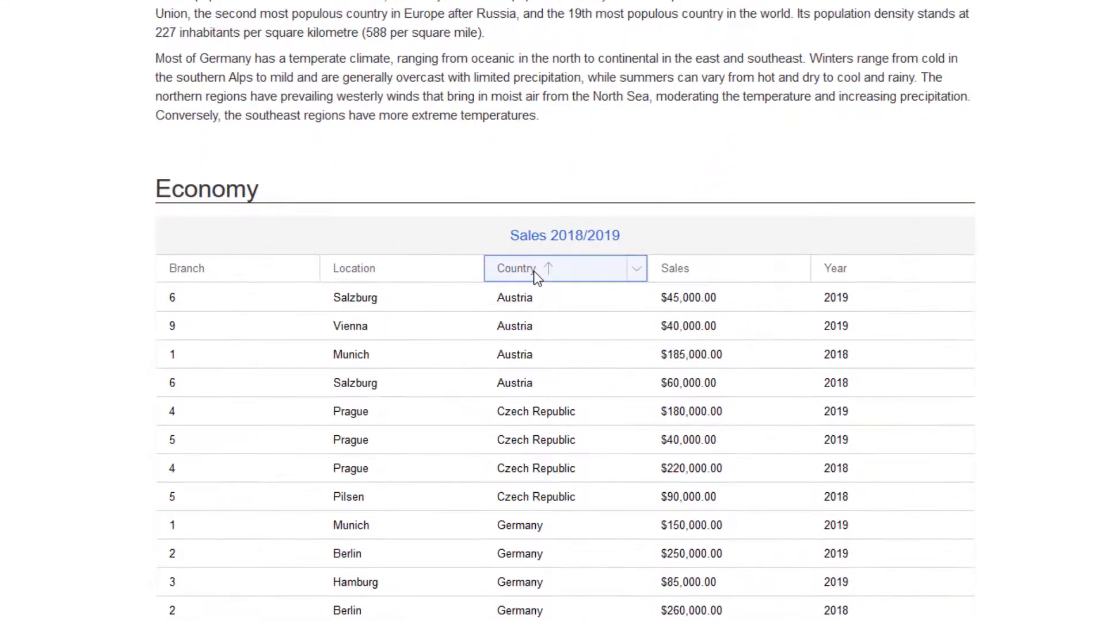
{"action": "left_click", "coordinate": [473, 269]}
{"action": "mouse_move", "coordinate": [541, 390]}
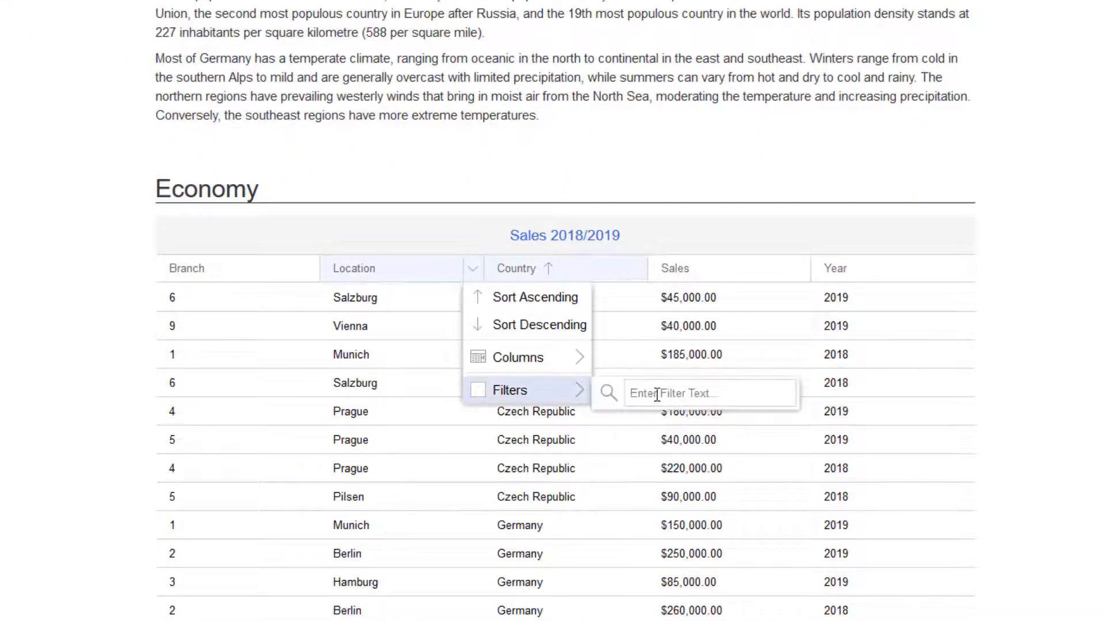
{"action": "left_click", "coordinate": [657, 396]}
{"action": "type", "text": "Munich"}
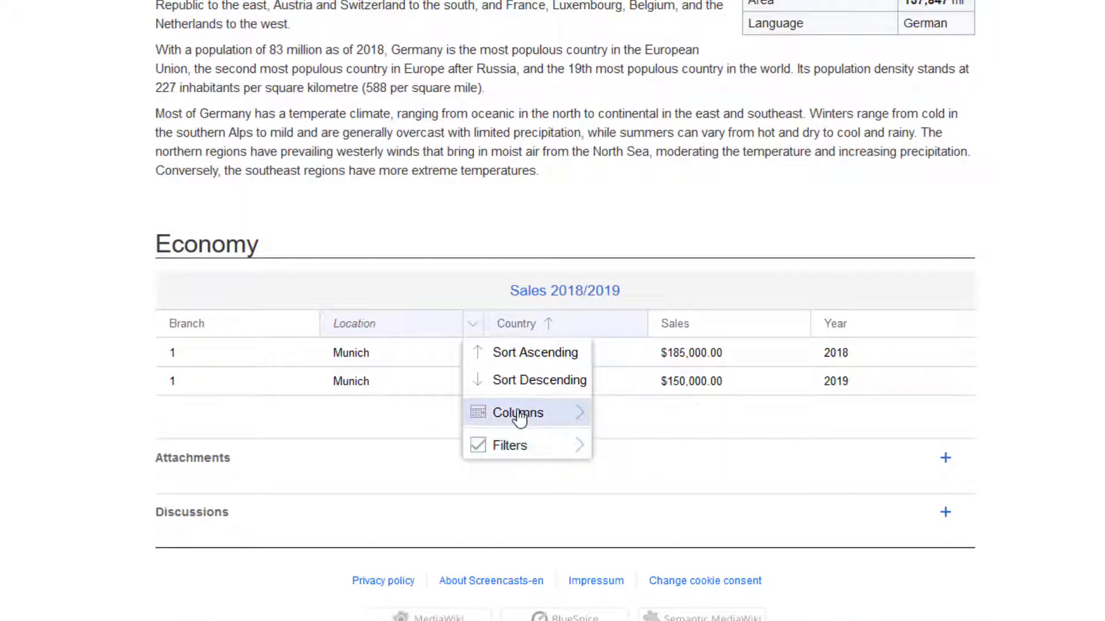
- Hide the Branch and Country columns of the sales table
{"action": "mouse_move", "coordinate": [519, 419]}
{"action": "left_click", "coordinate": [607, 413]}
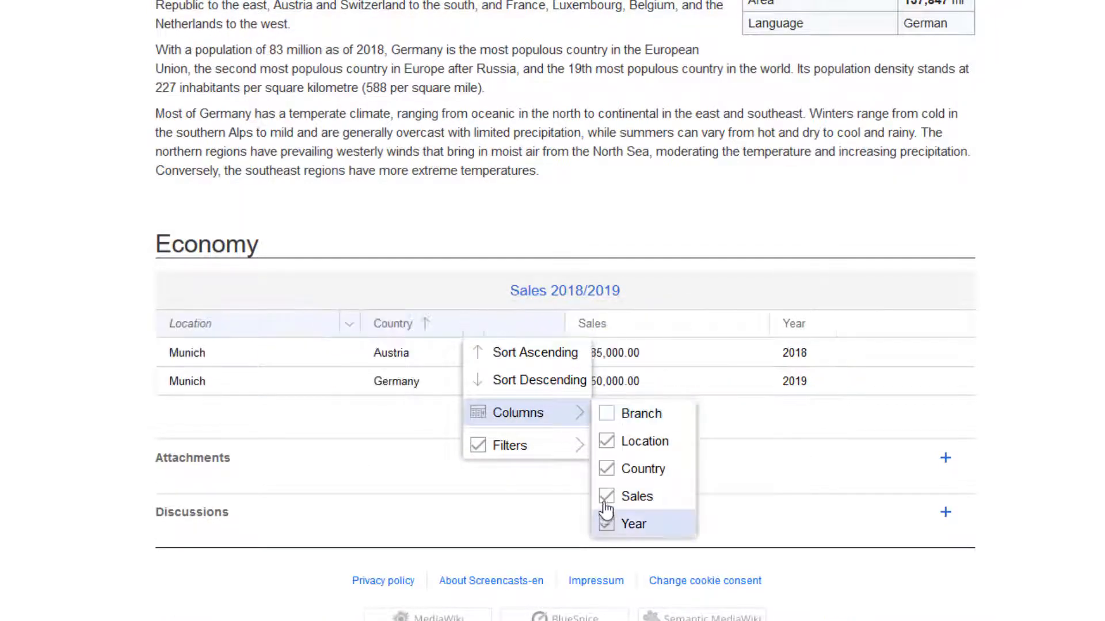
{"action": "left_click", "coordinate": [609, 476]}
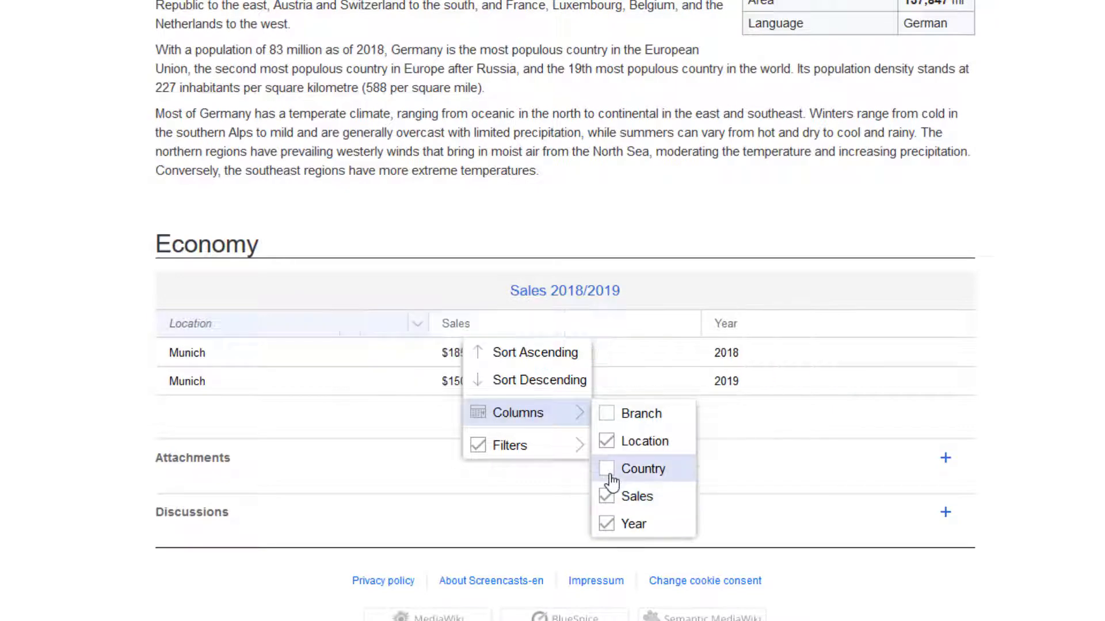
{"action": "left_click", "coordinate": [1044, 416]}
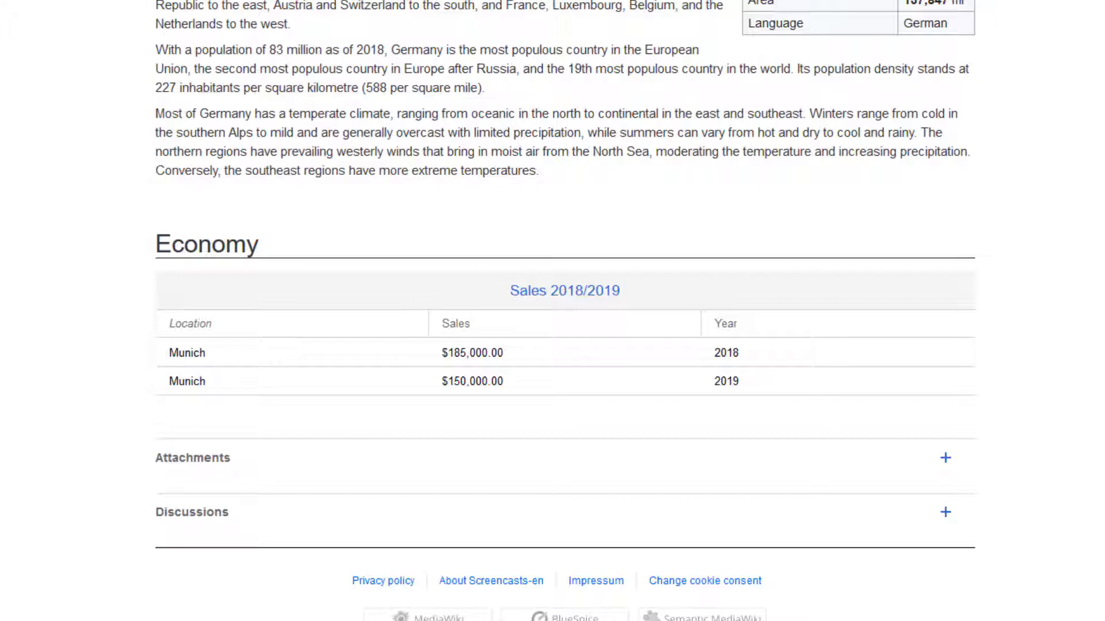
- Open the Goethe page for editing and switch from source editing to visual editing
{"action": "left_click", "coordinate": [868, 14]}
{"action": "left_click", "coordinate": [871, 82]}
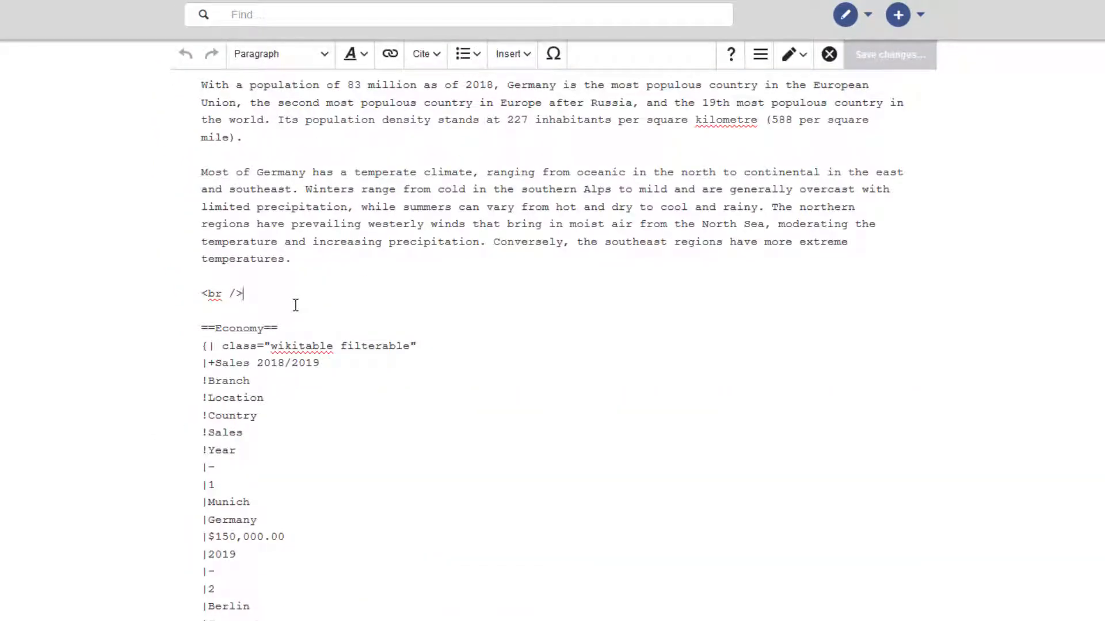
{"action": "key", "text": "Return"}
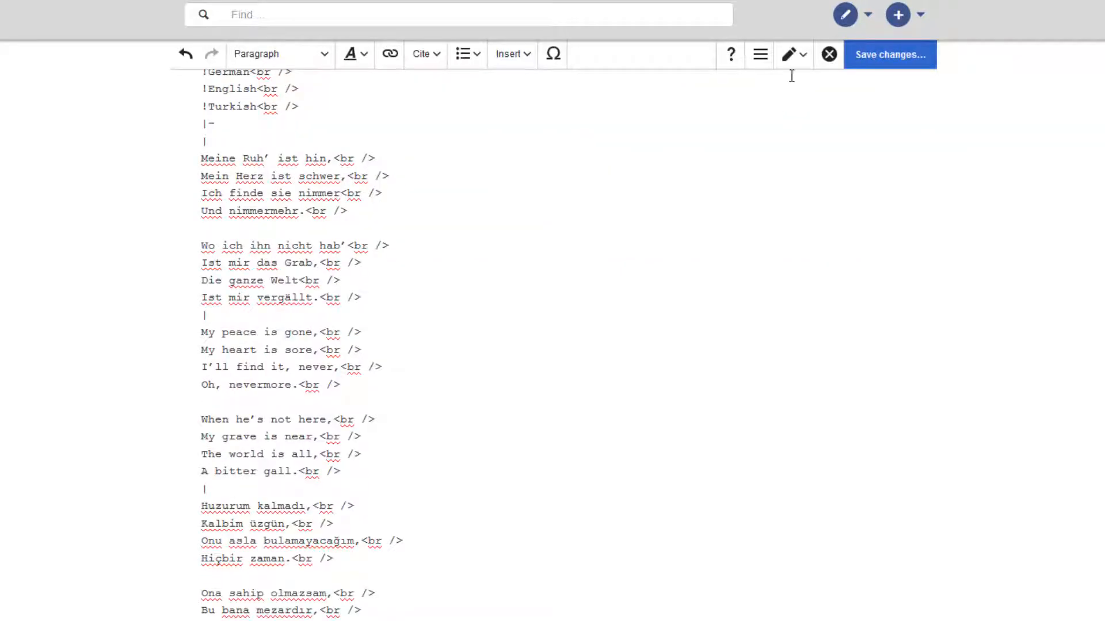
{"action": "left_click", "coordinate": [793, 57]}
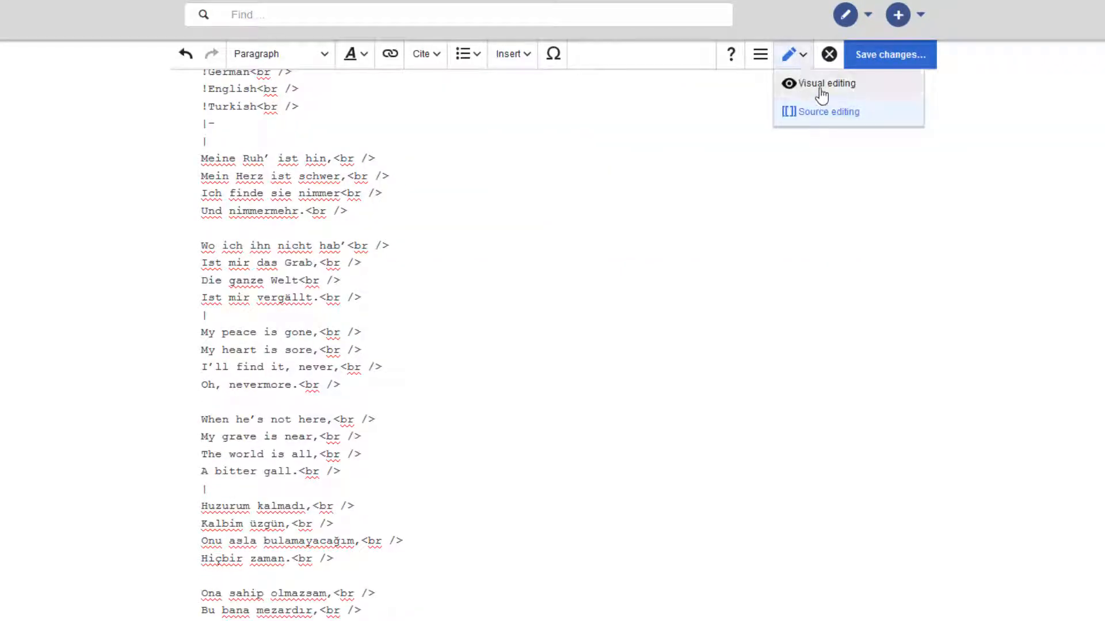
{"action": "left_click", "coordinate": [821, 84]}
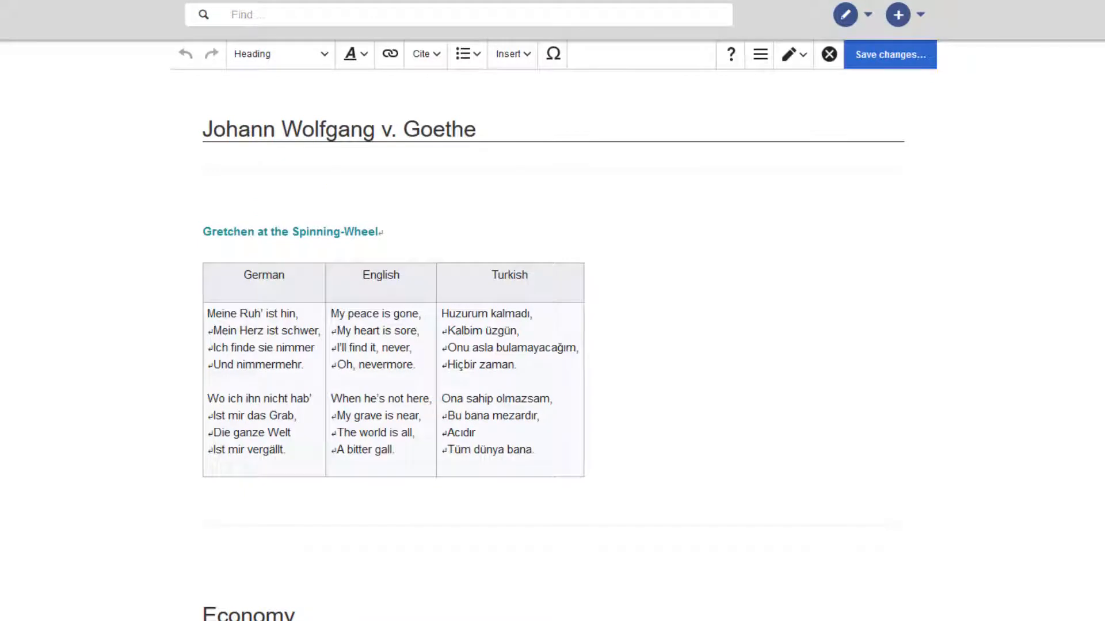
- Turn off Styled (wikitable) for the Gretchen at the Spinning-Wheel table and set its width to 100 %
{"action": "left_click", "coordinate": [470, 361]}
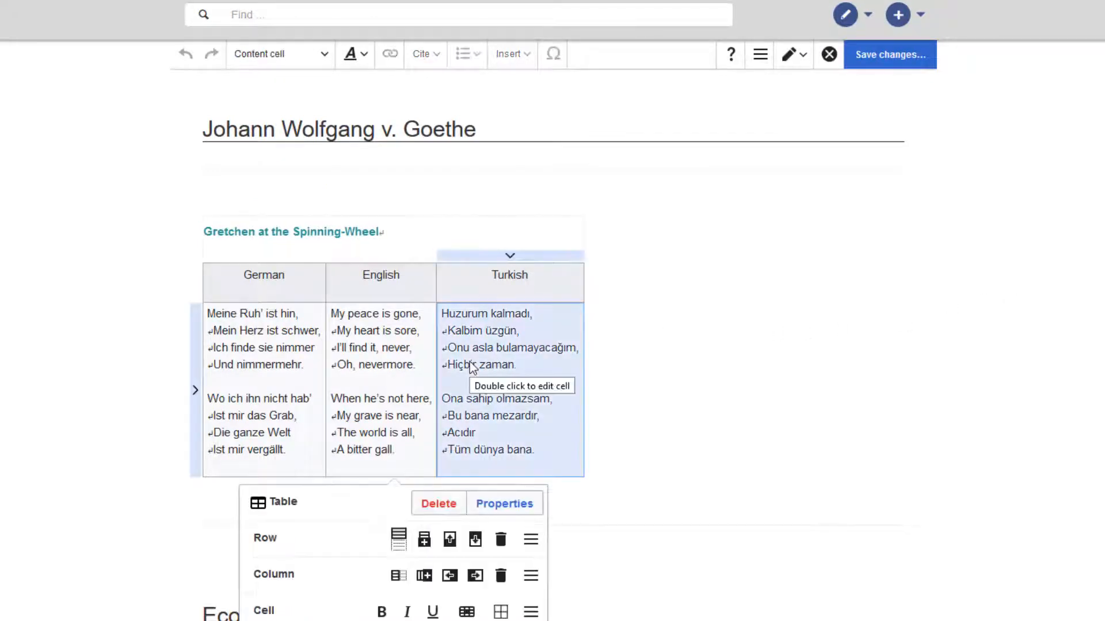
{"action": "left_click", "coordinate": [511, 505]}
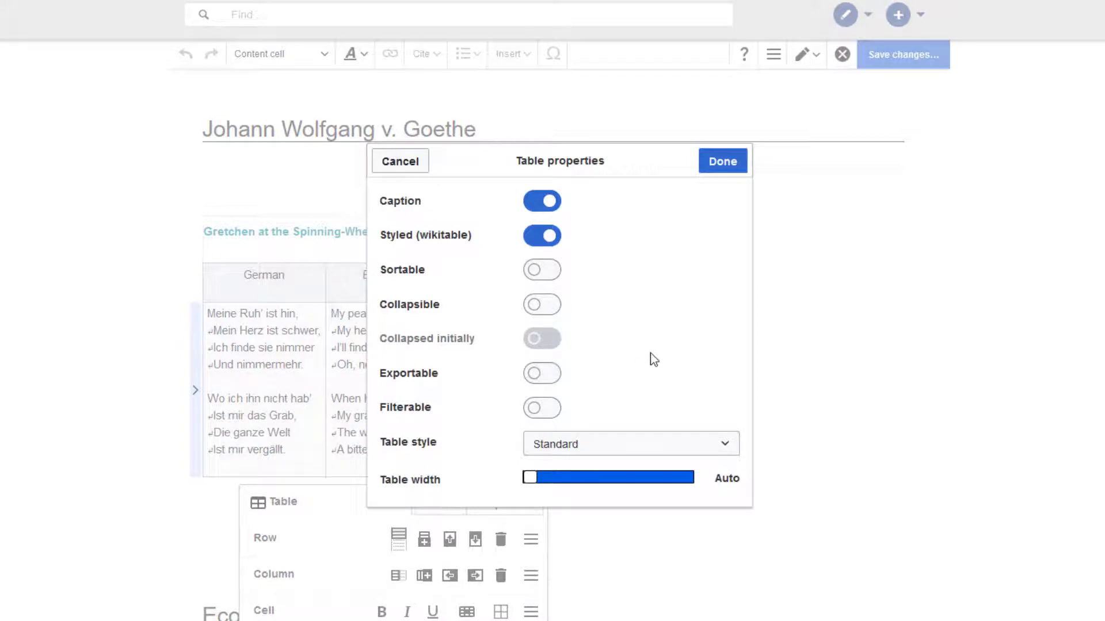
{"action": "left_click", "coordinate": [538, 236]}
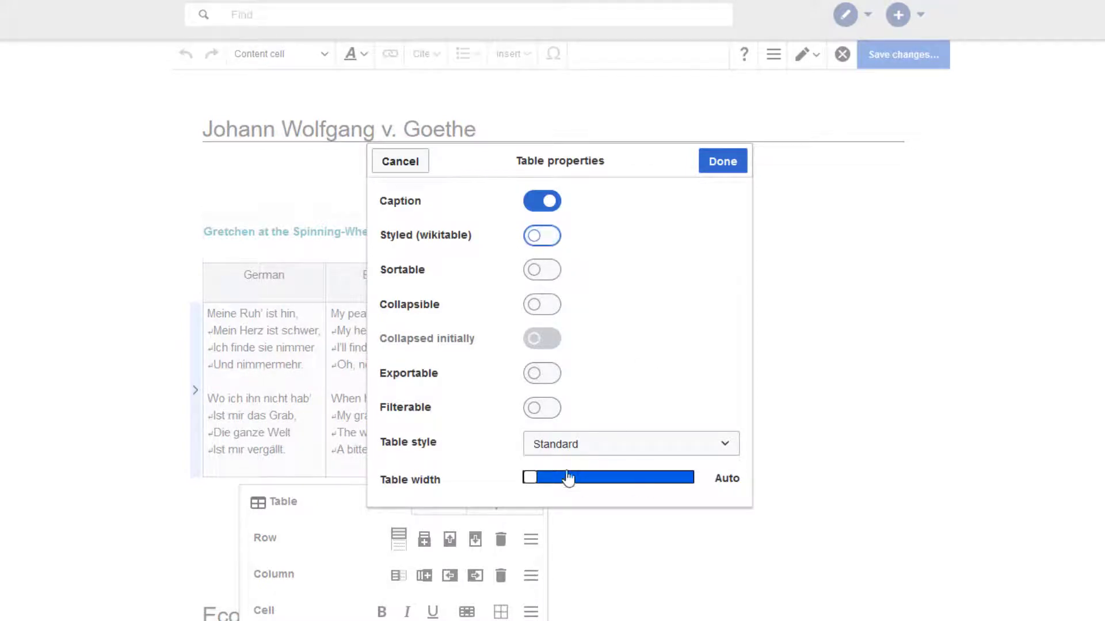
{"action": "left_click_drag", "start_coordinate": [528, 482], "coordinate": [722, 486]}
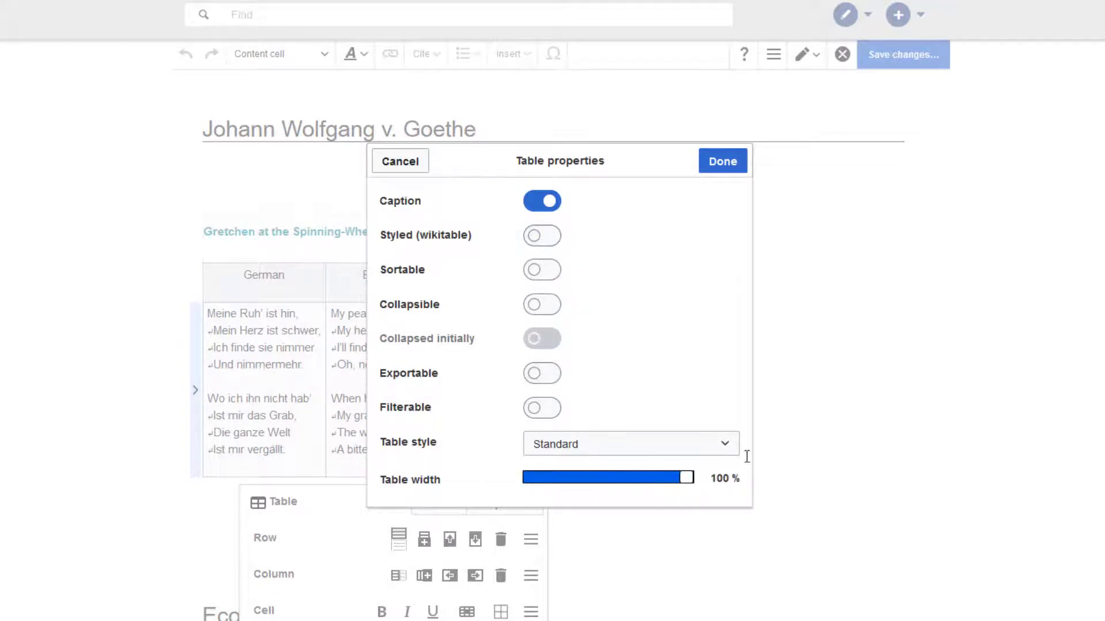
{"action": "left_click", "coordinate": [726, 163]}
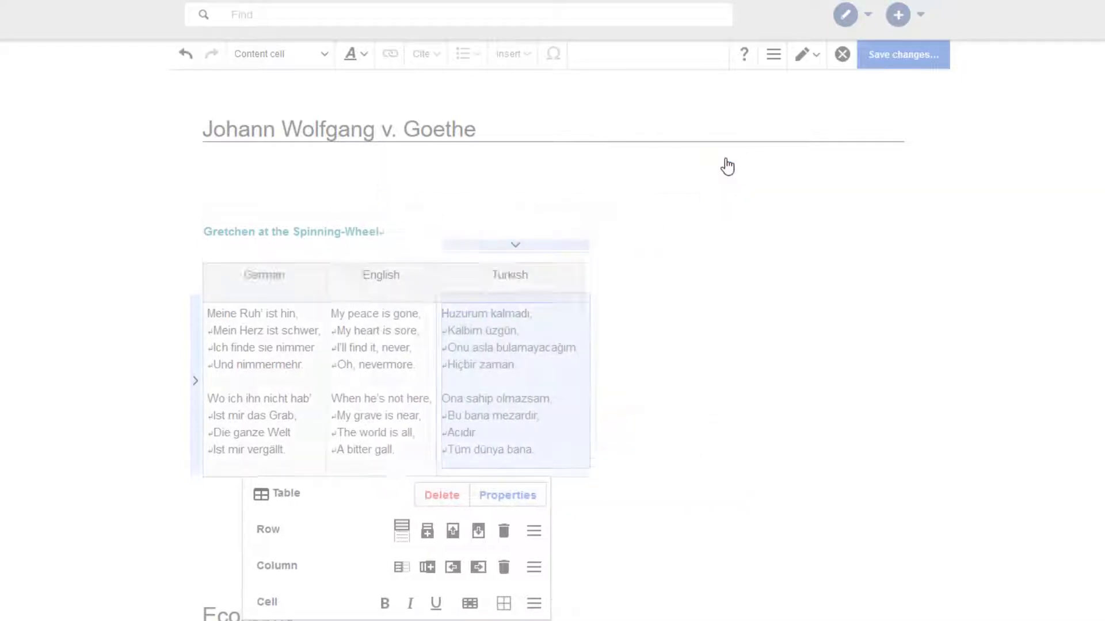
{"action": "left_click", "coordinate": [947, 269]}
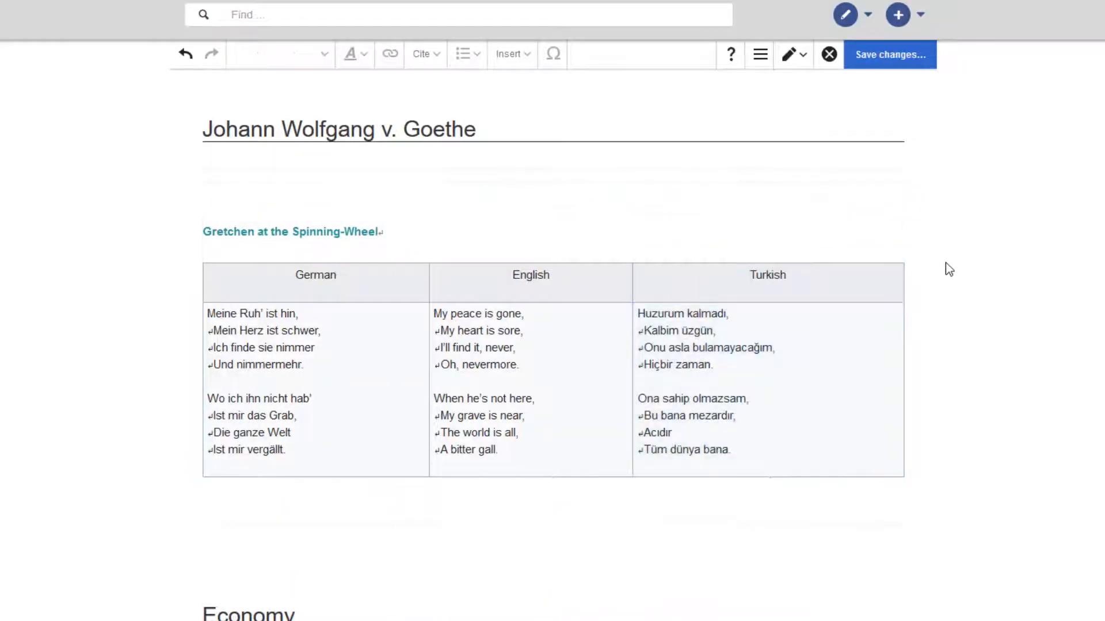
- In source editing, delete the wikitable class from the Gretchen table's opening line, then return to visual editing
{"action": "left_click", "coordinate": [794, 54]}
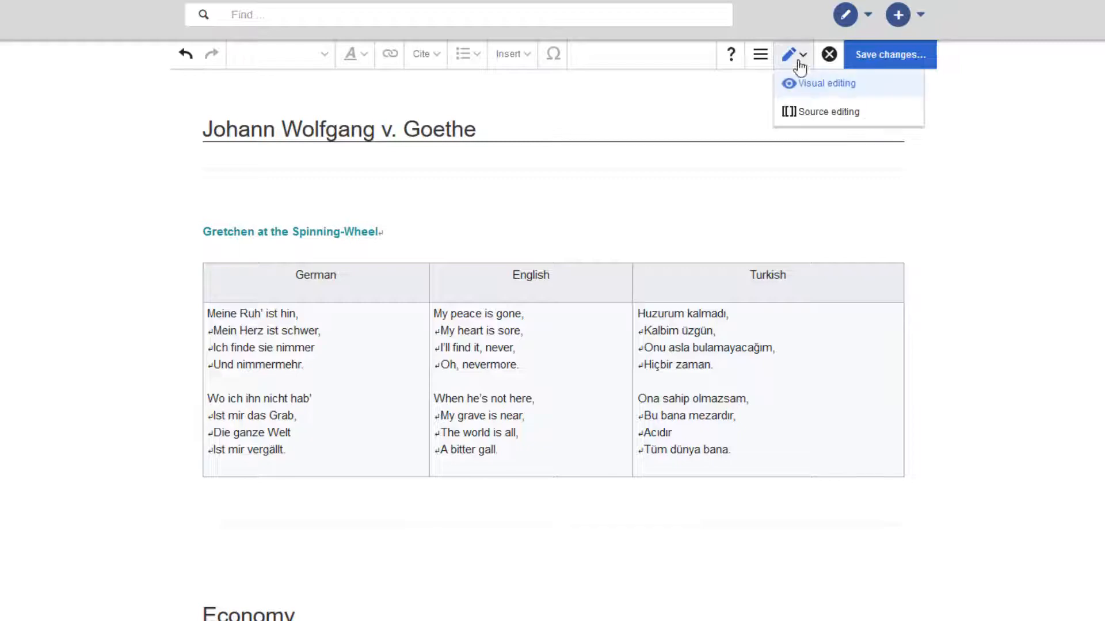
{"action": "left_click", "coordinate": [827, 113]}
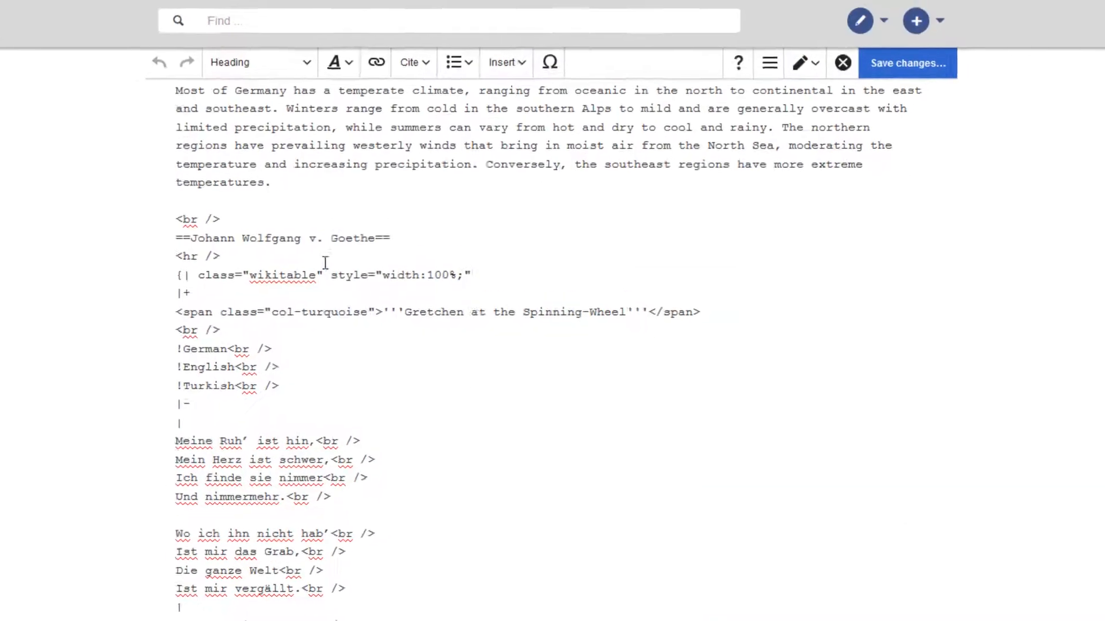
{"action": "left_click_drag", "start_coordinate": [289, 309], "coordinate": [219, 318]}
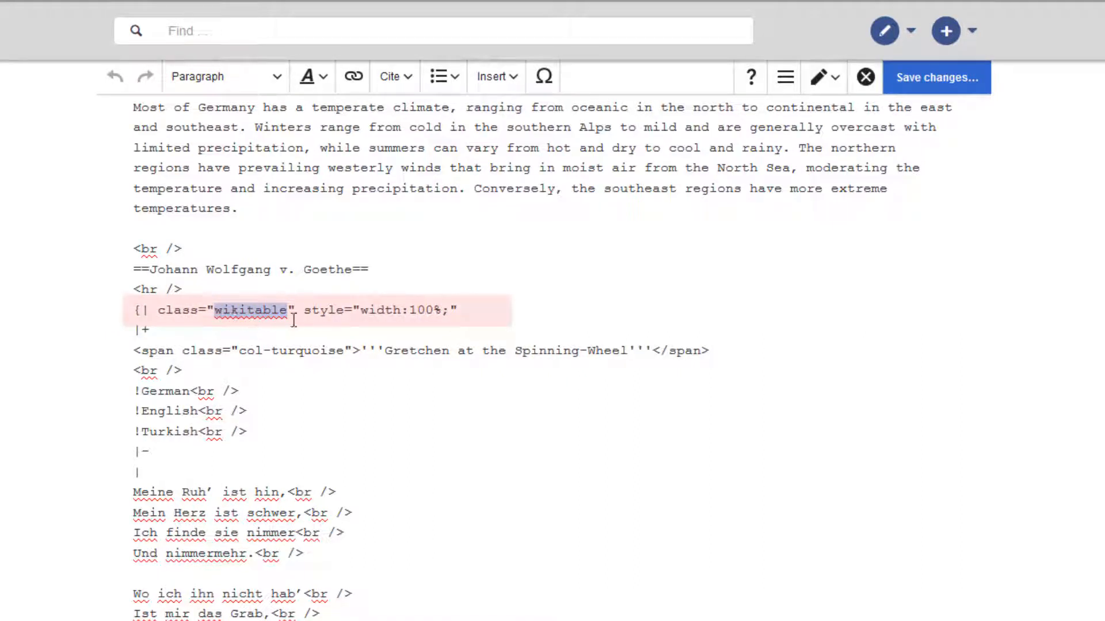
{"action": "key", "text": "BackSpace"}
{"action": "left_click", "coordinate": [823, 77]}
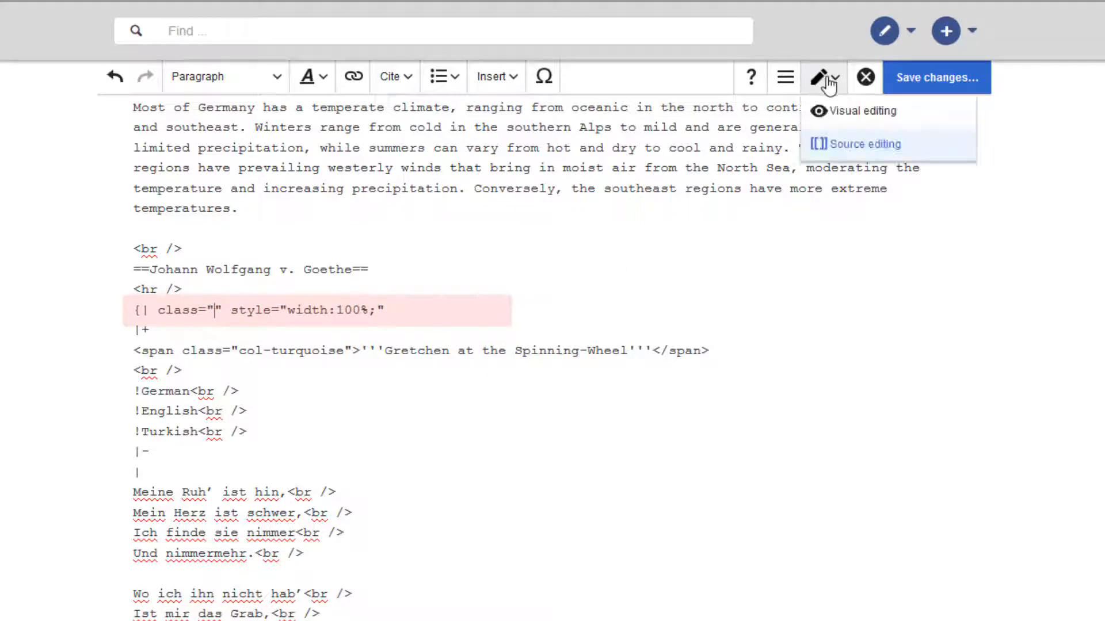
{"action": "left_click", "coordinate": [845, 117]}
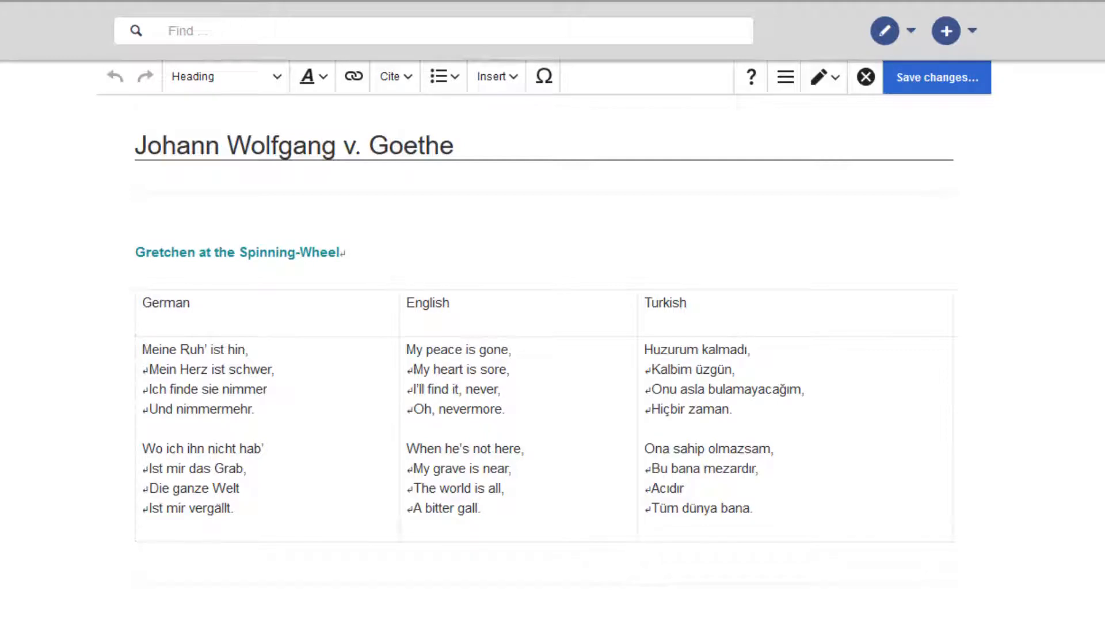
- Save the page changes
{"action": "left_click", "coordinate": [927, 73]}
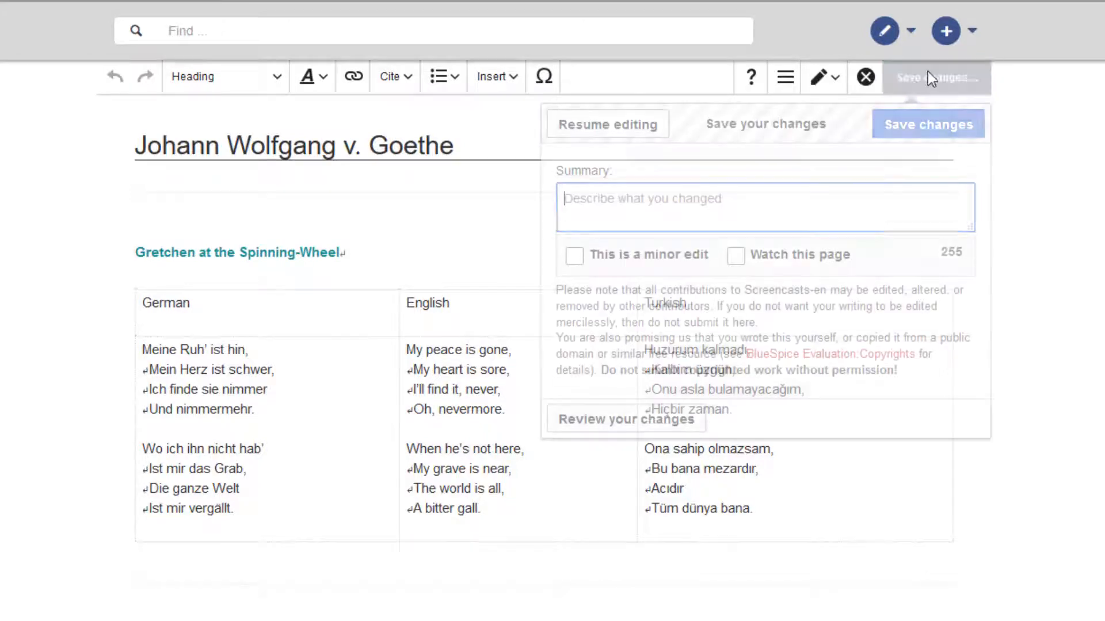
{"action": "left_click", "coordinate": [927, 118]}
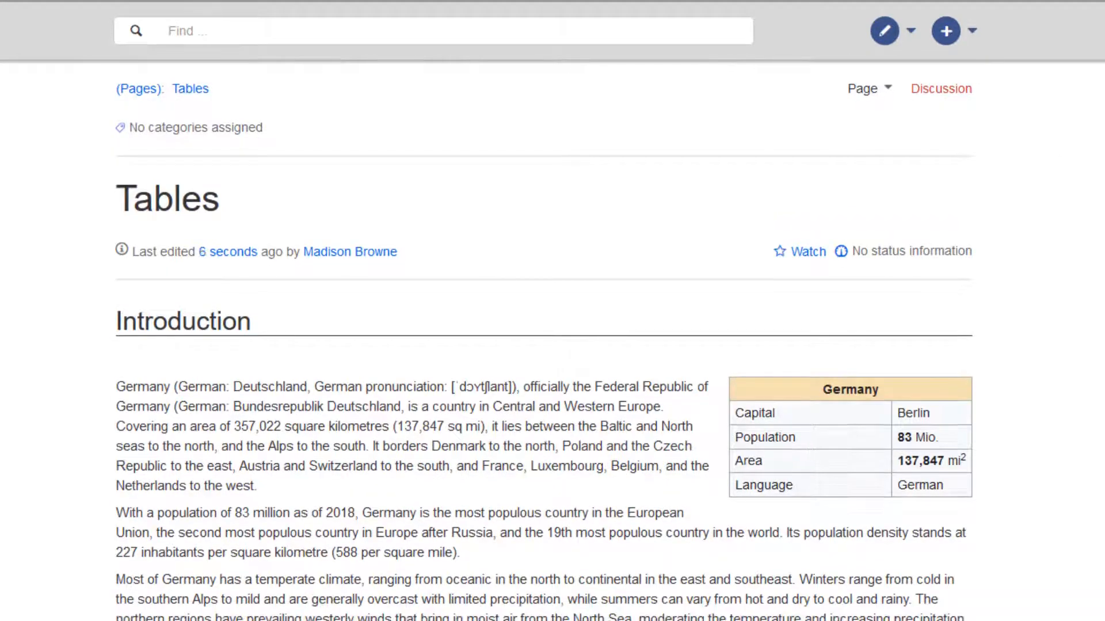
{"action": "scroll", "coordinate": [544, 346], "scroll_direction": "down", "scroll_amount": 8}
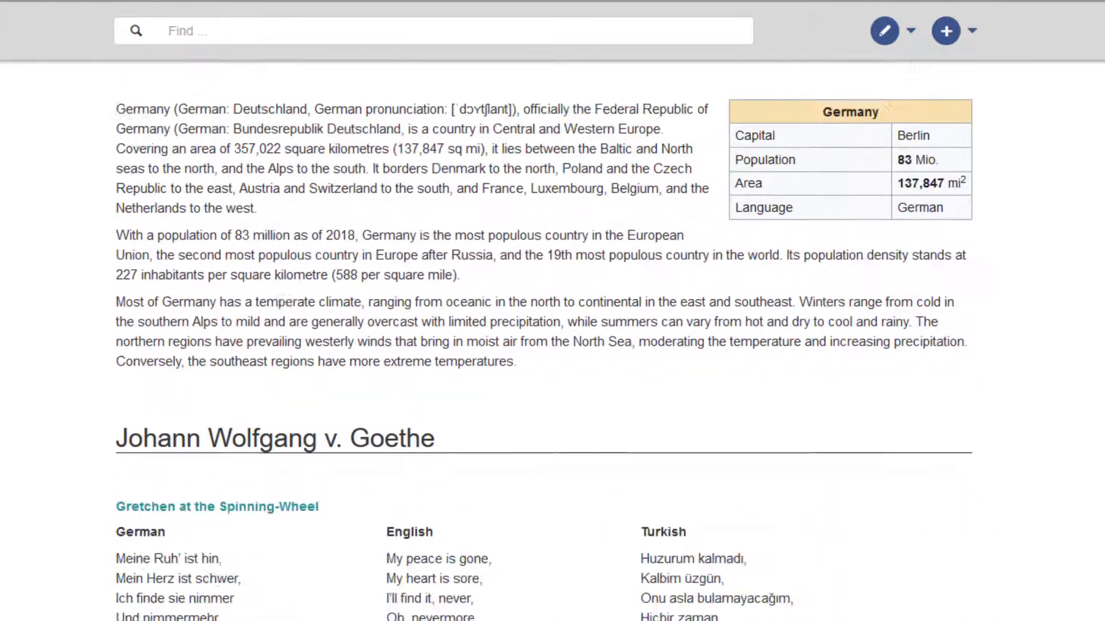
{"action": "scroll", "coordinate": [544, 338], "scroll_direction": "down", "scroll_amount": 7}
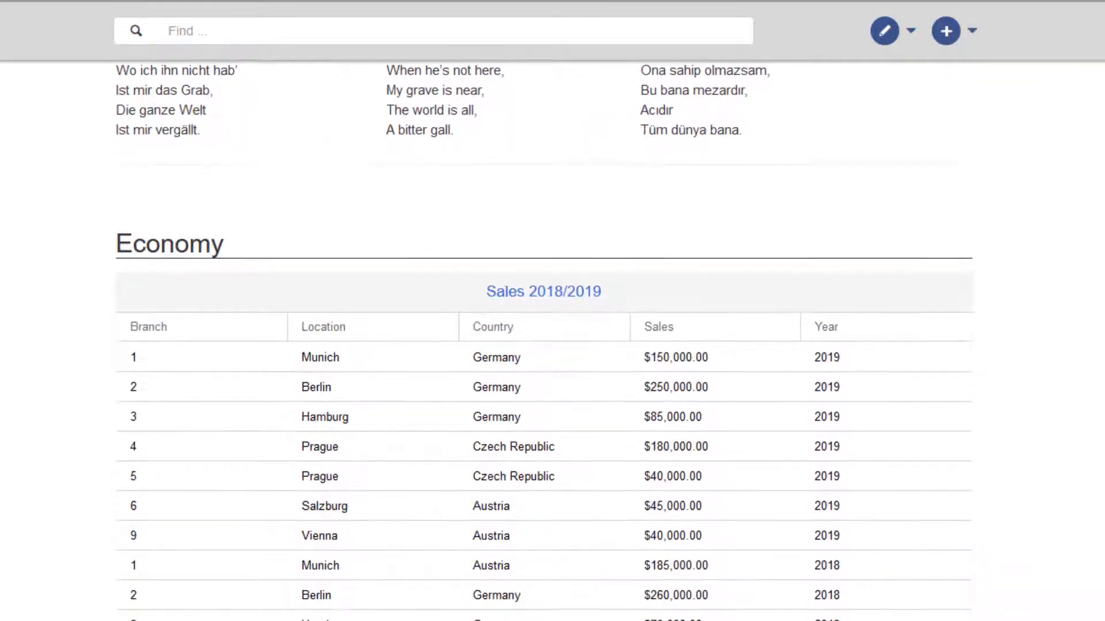
{"action": "scroll", "coordinate": [544, 340], "scroll_direction": "up", "scroll_amount": 16}
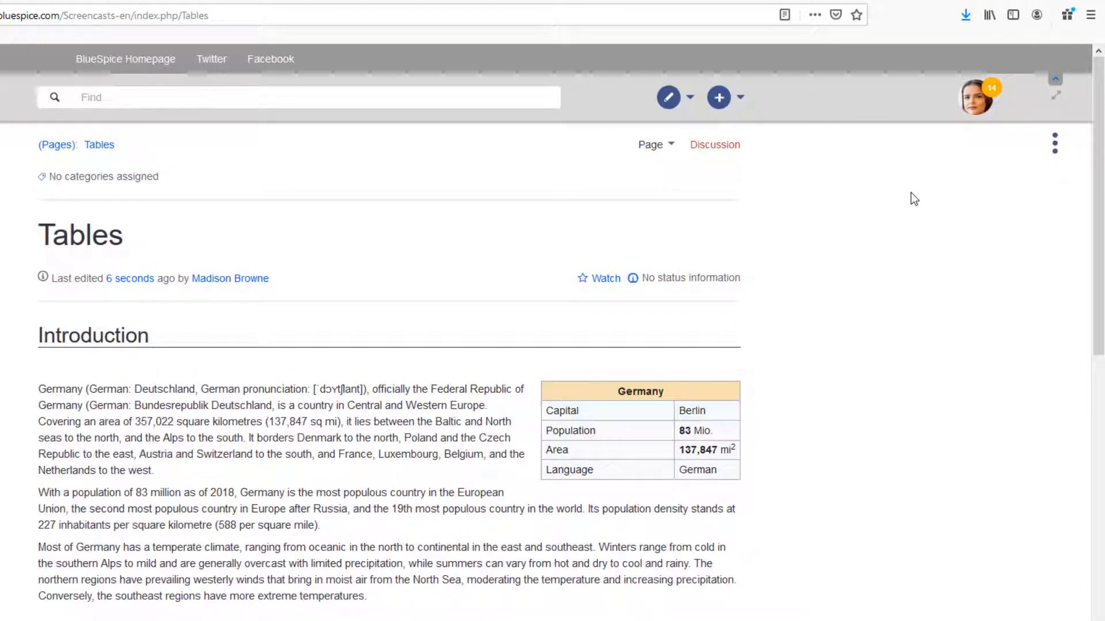
- Open the browser's Responsive Design Mode and preview the Tables page as an iPhone 6/7/8
{"action": "left_click", "coordinate": [1090, 15]}
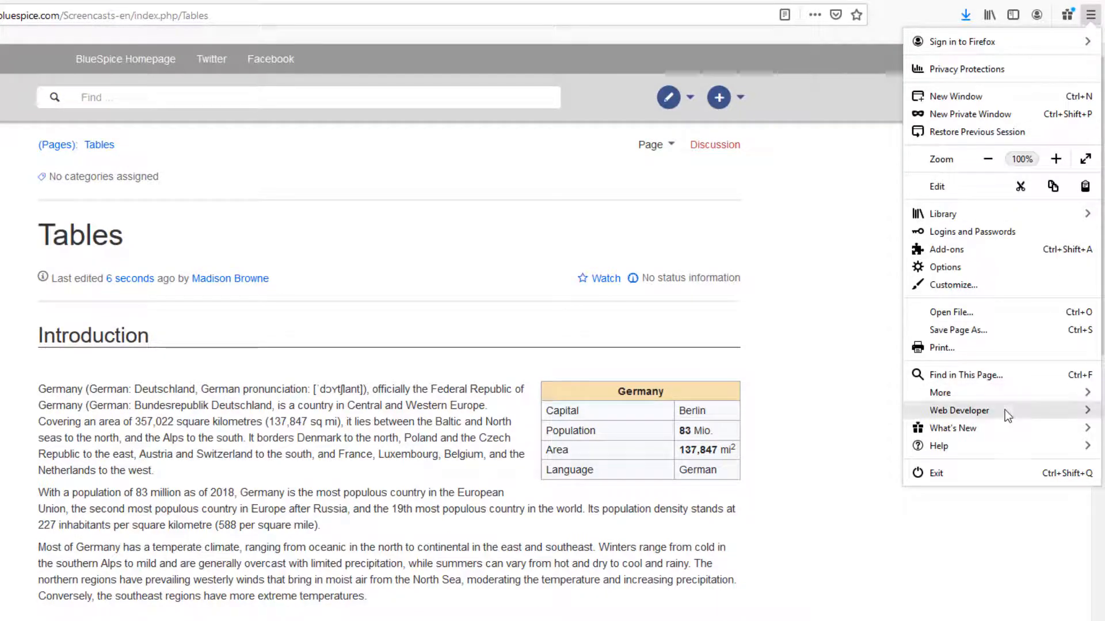
{"action": "left_click", "coordinate": [1005, 410]}
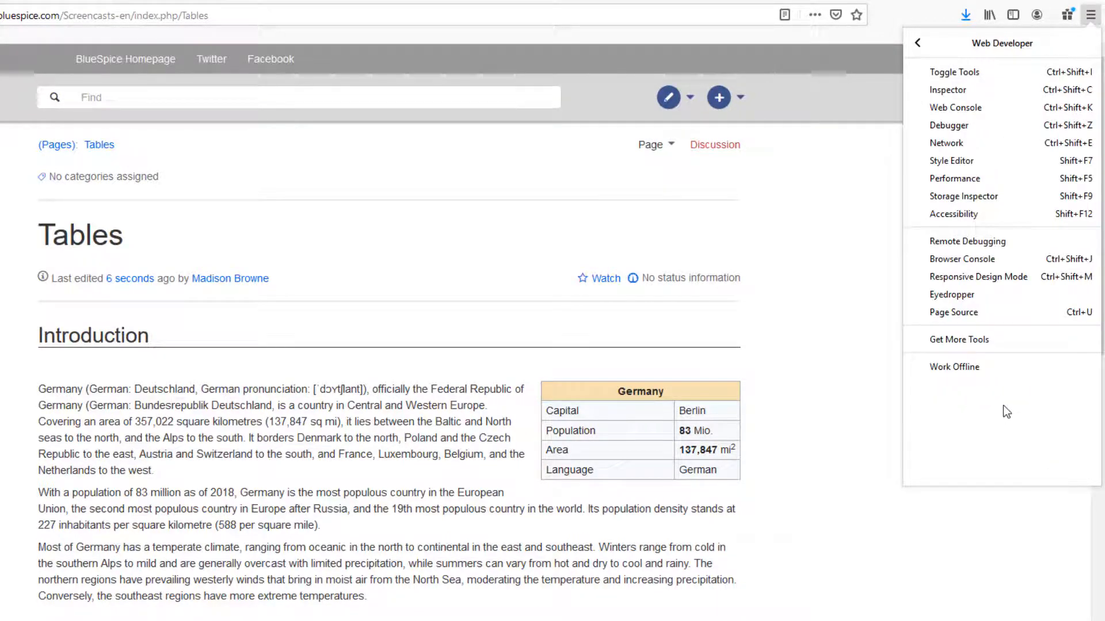
{"action": "left_click", "coordinate": [976, 280]}
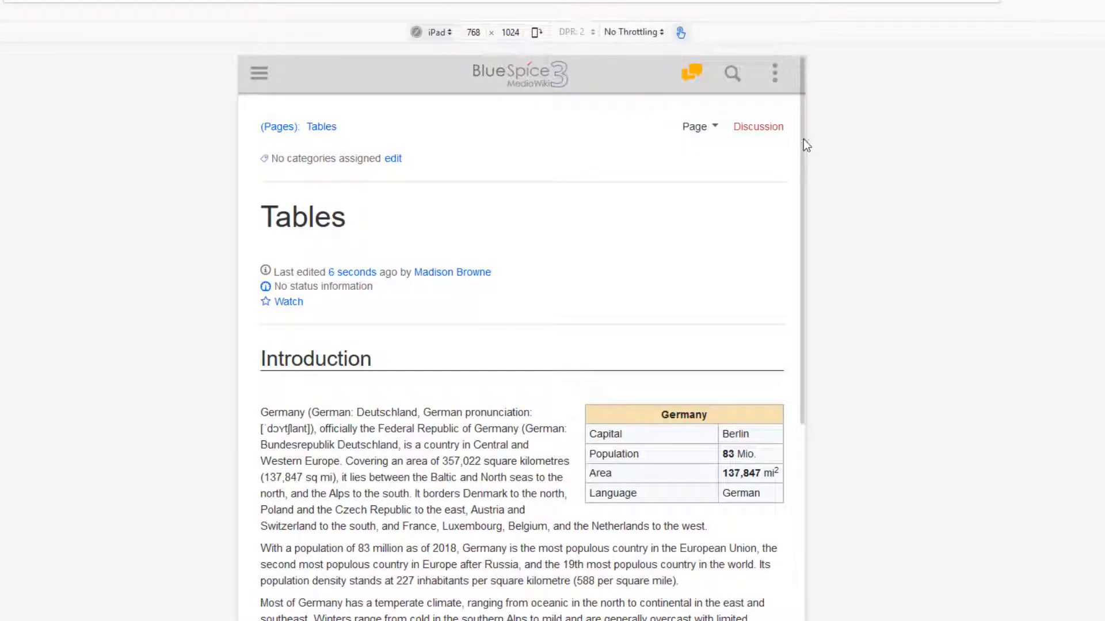
{"action": "mouse_move", "coordinate": [804, 139]}
{"action": "left_mouse_down"}
{"action": "mouse_move", "coordinate": [816, 279]}
{"action": "mouse_move", "coordinate": [808, 143]}
{"action": "left_mouse_up"}
{"action": "left_click", "coordinate": [448, 32]}
{"action": "left_click", "coordinate": [434, 114]}
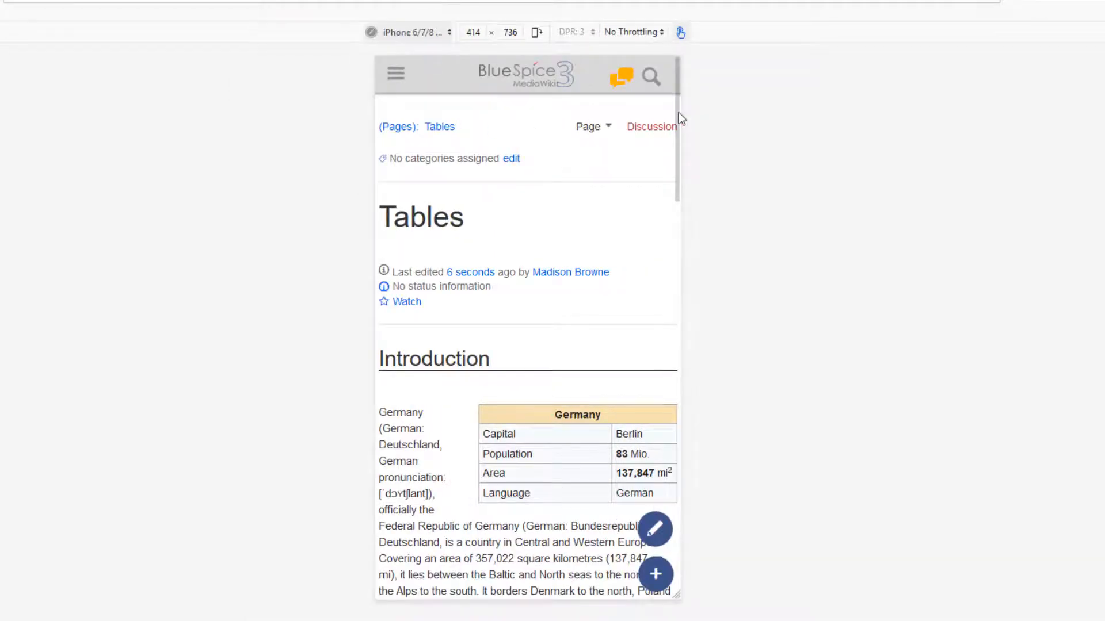
{"action": "left_click_drag", "start_coordinate": [678, 112], "coordinate": [674, 329]}
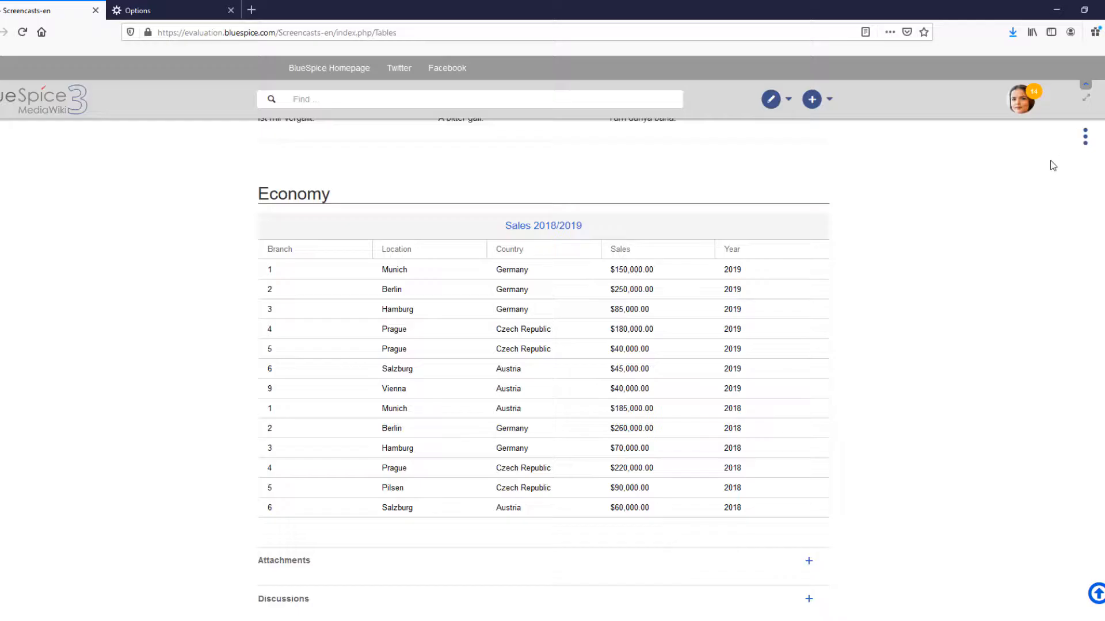
- Switch the page to full-width layout and back to normal width to compare the tables
{"action": "scroll", "coordinate": [1058, 188], "scroll_direction": "up", "scroll_amount": 10}
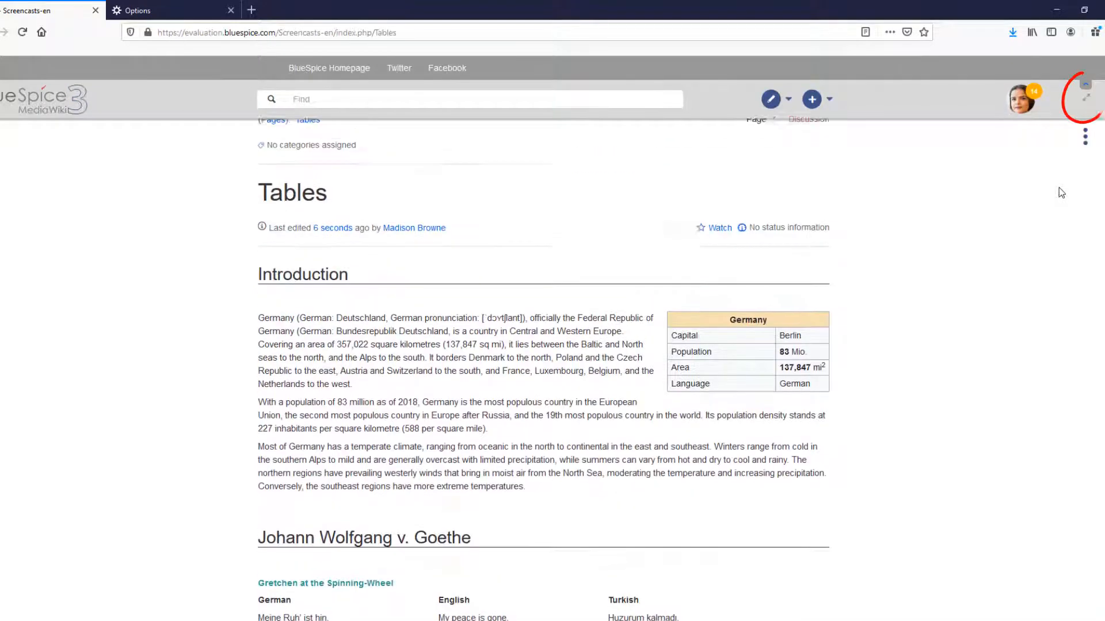
{"action": "left_click", "coordinate": [1087, 102]}
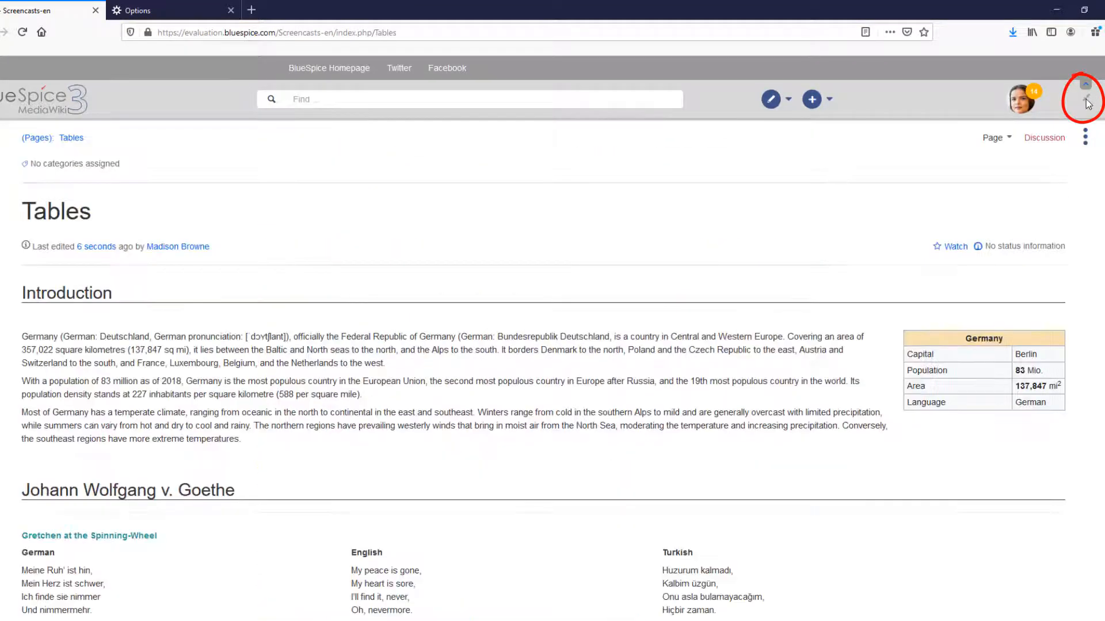
{"action": "scroll", "coordinate": [1087, 106], "scroll_direction": "down", "scroll_amount": 6}
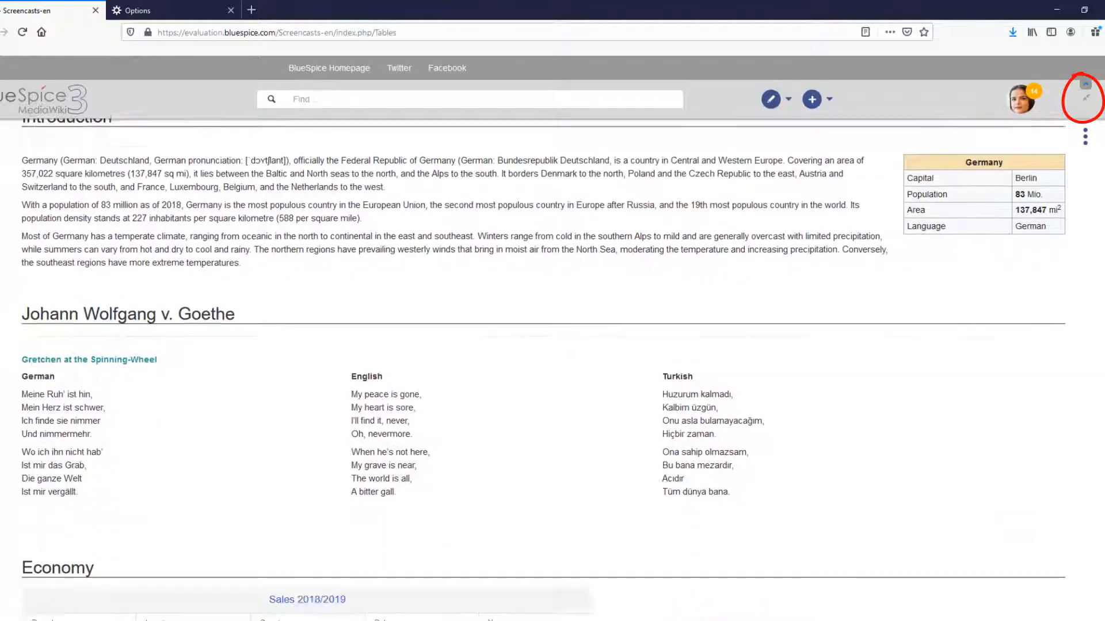
{"action": "left_click", "coordinate": [1085, 104]}
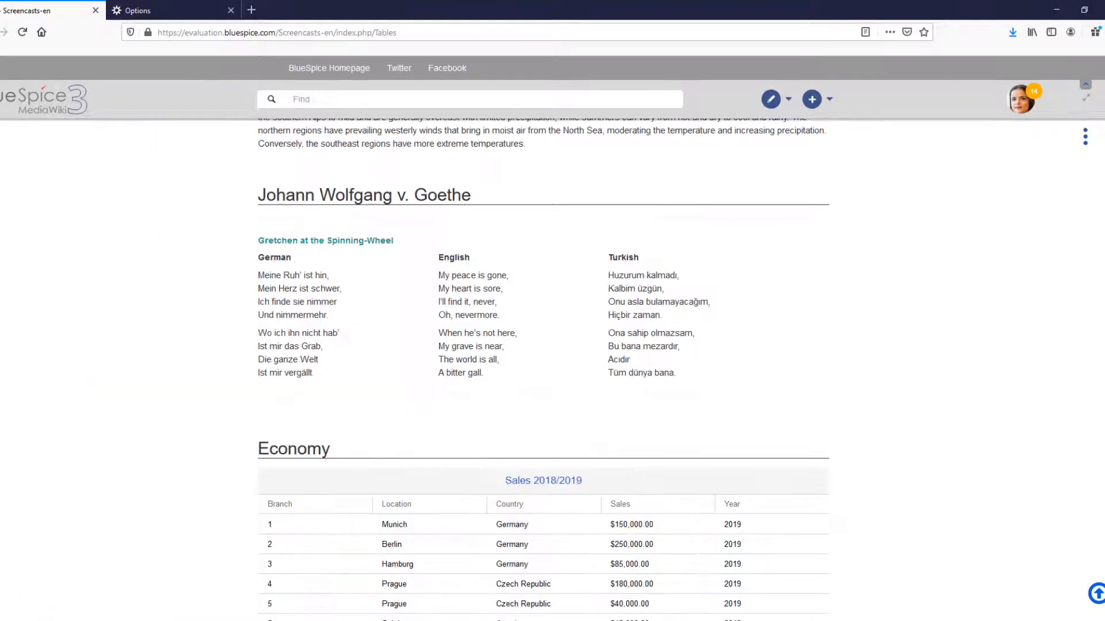
{"action": "scroll", "coordinate": [822, 467], "scroll_direction": "down", "scroll_amount": 5}
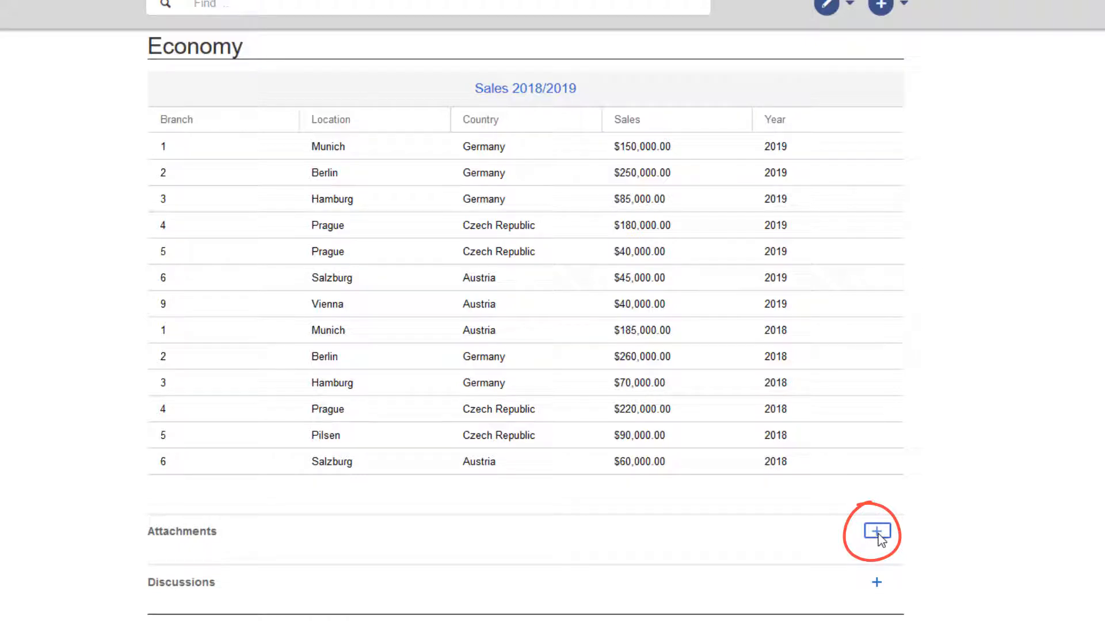
- Attach the file csv-exercise2 from the Media folder to the Tables page and post it
{"action": "left_click", "coordinate": [878, 533]}
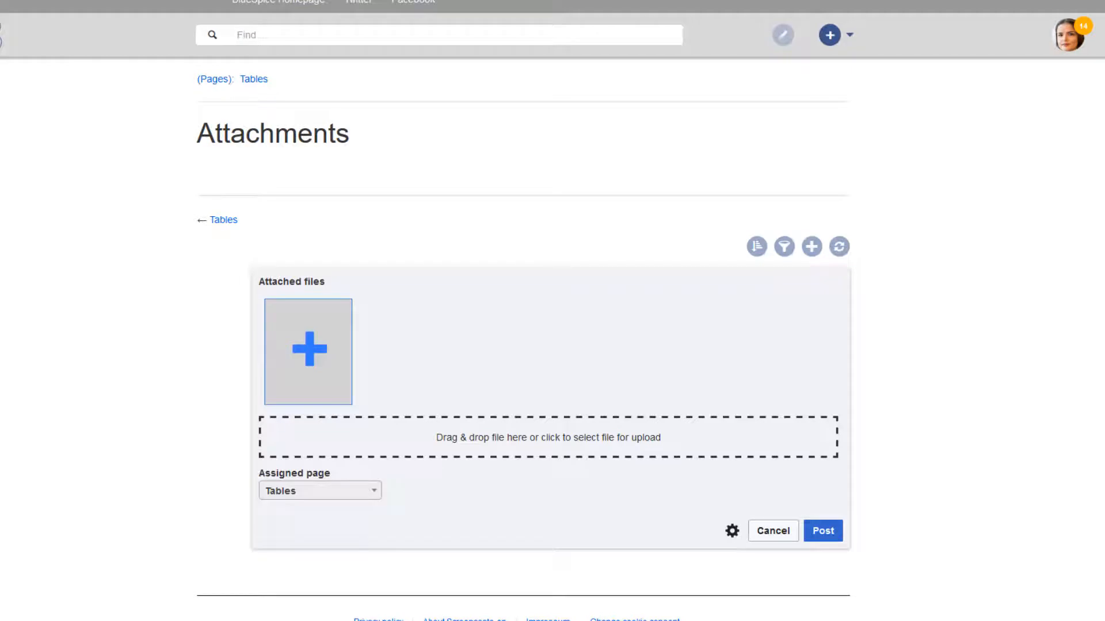
{"action": "key", "text": "alt+Tab"}
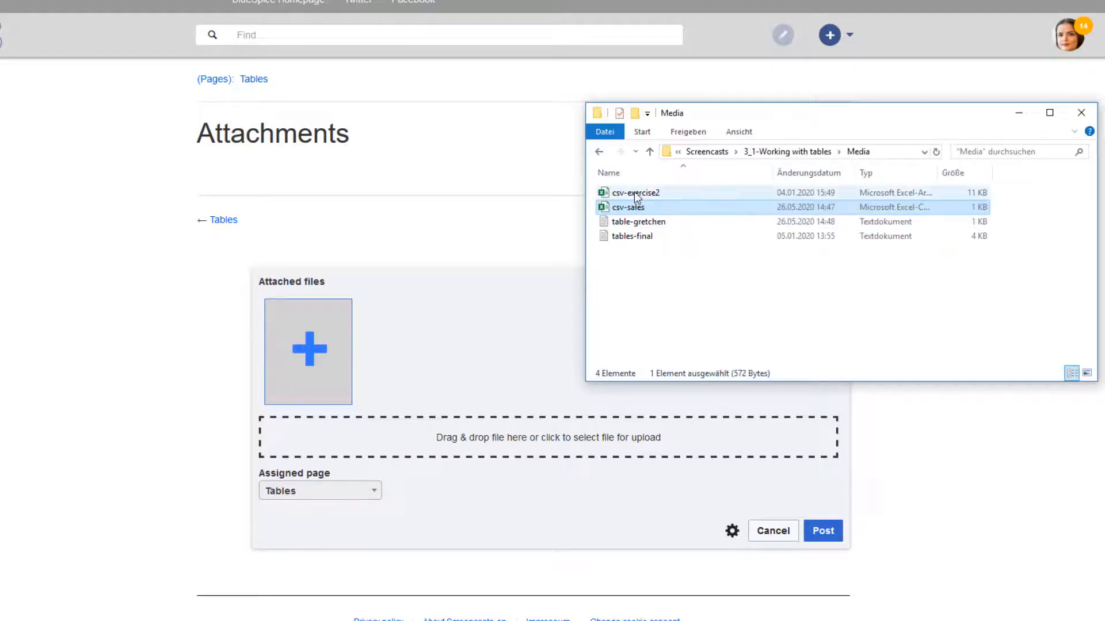
{"action": "left_click_drag", "start_coordinate": [635, 196], "coordinate": [482, 446]}
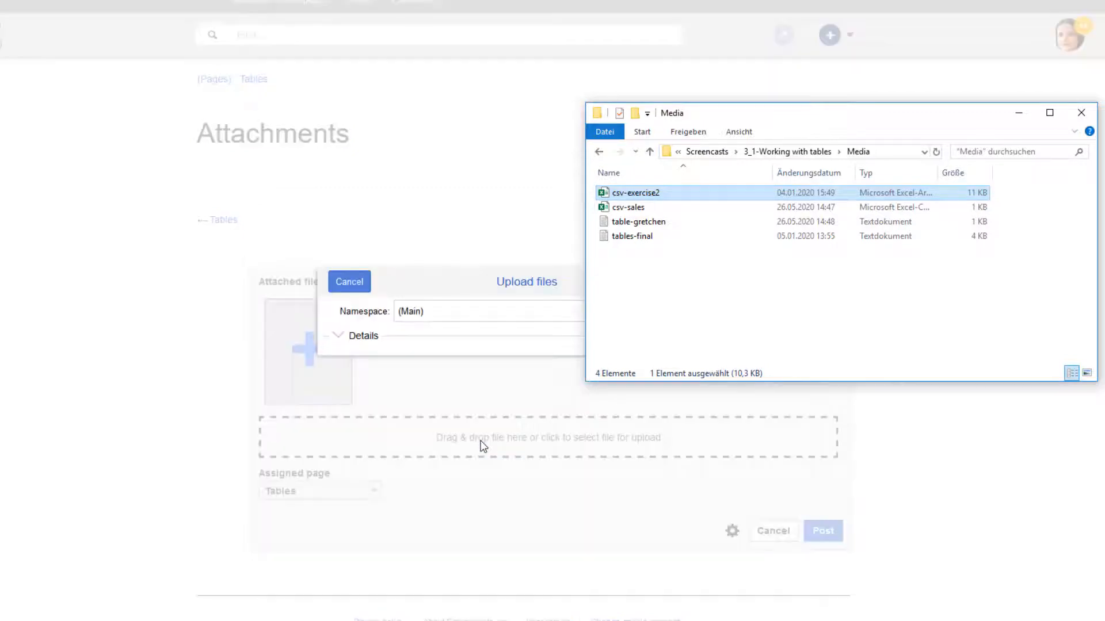
{"action": "left_click", "coordinate": [1080, 114]}
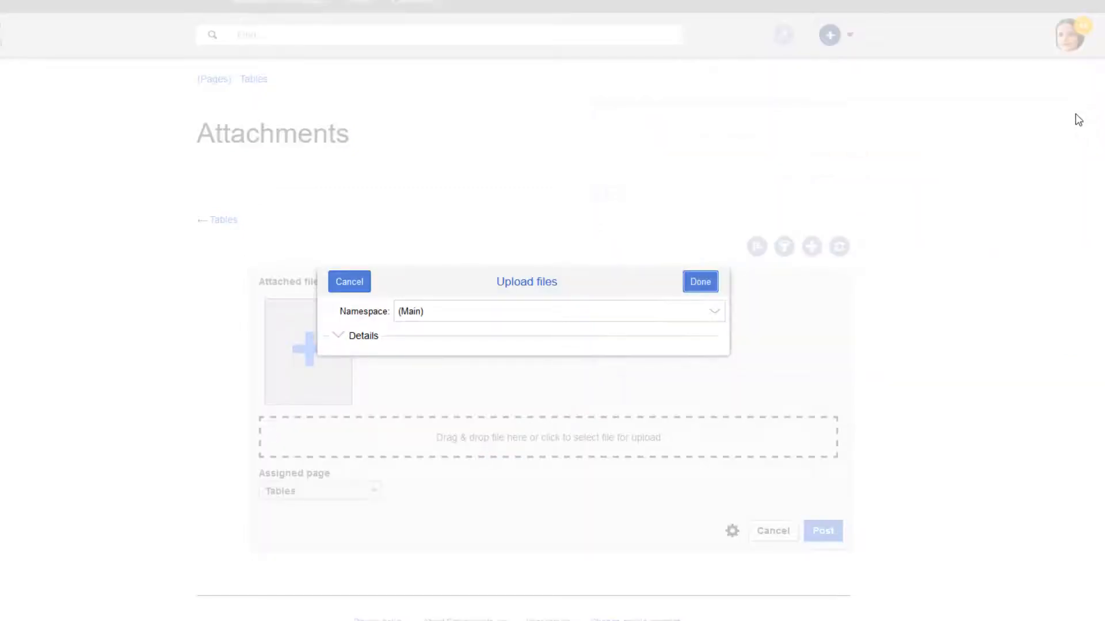
{"action": "left_click", "coordinate": [699, 286]}
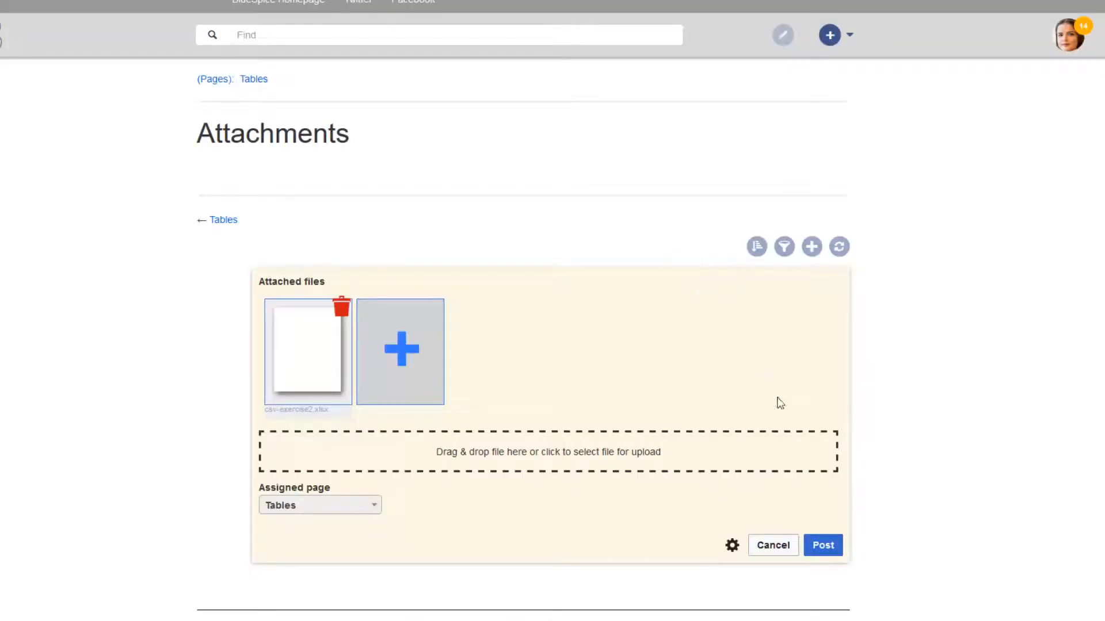
{"action": "left_click", "coordinate": [824, 547]}
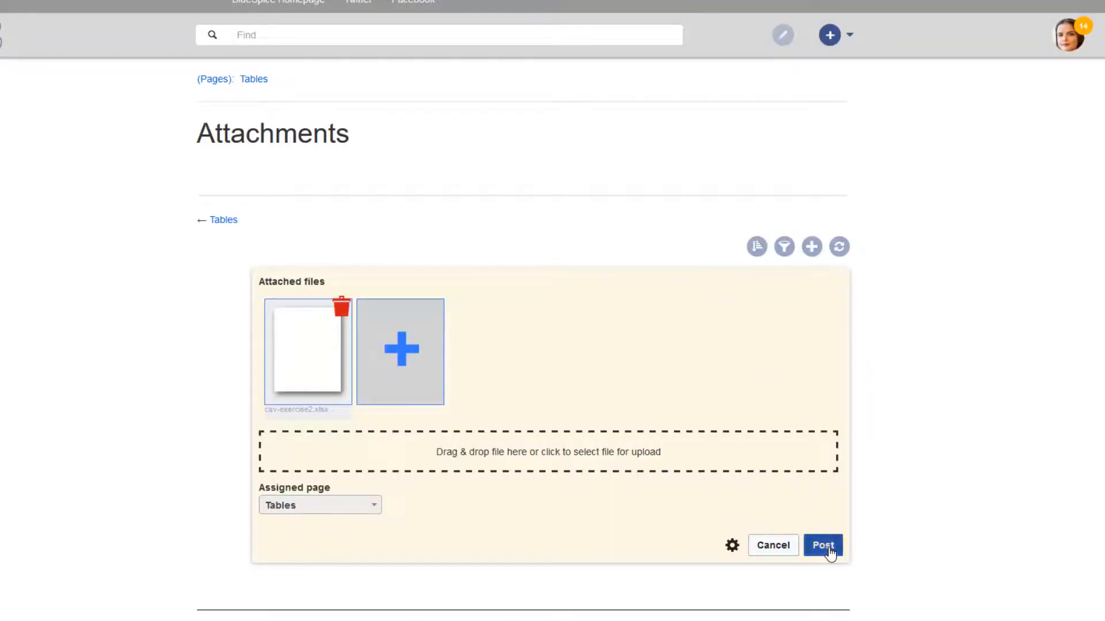